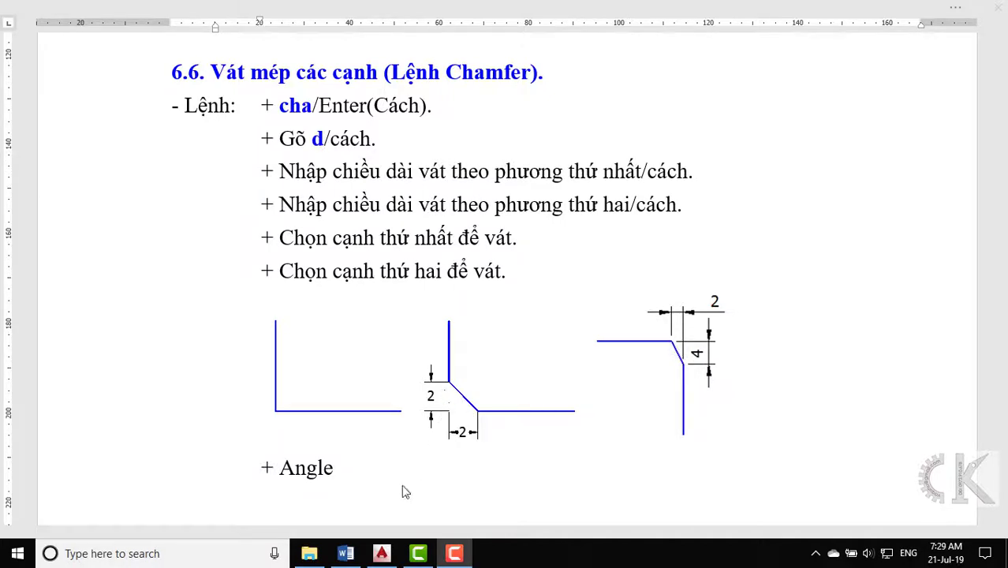
Switch from the Word chamfer notes to the blank AutoCAD drawing.
{"action": "left_click", "coordinate": [381, 553]}
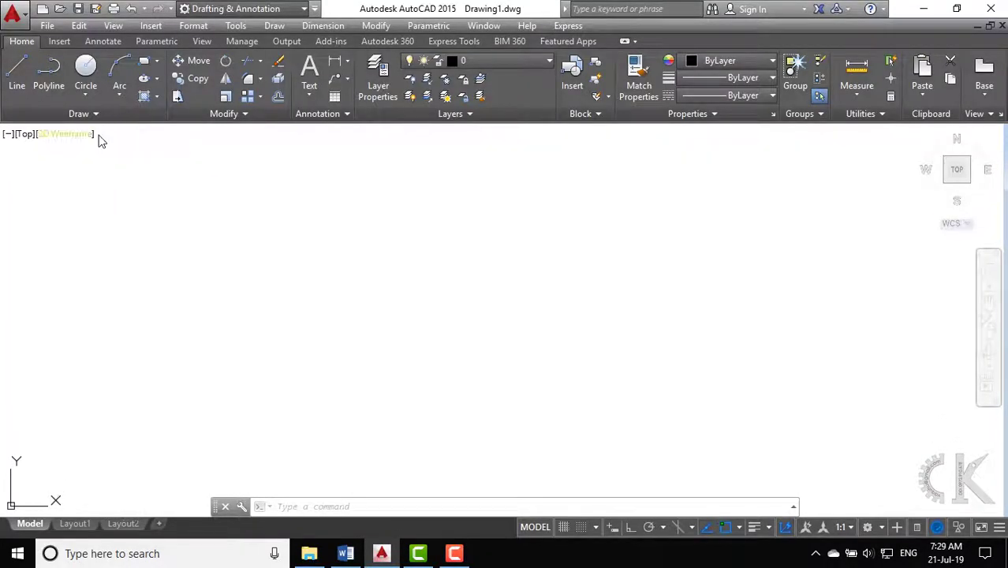
{"action": "left_click", "coordinate": [144, 61]}
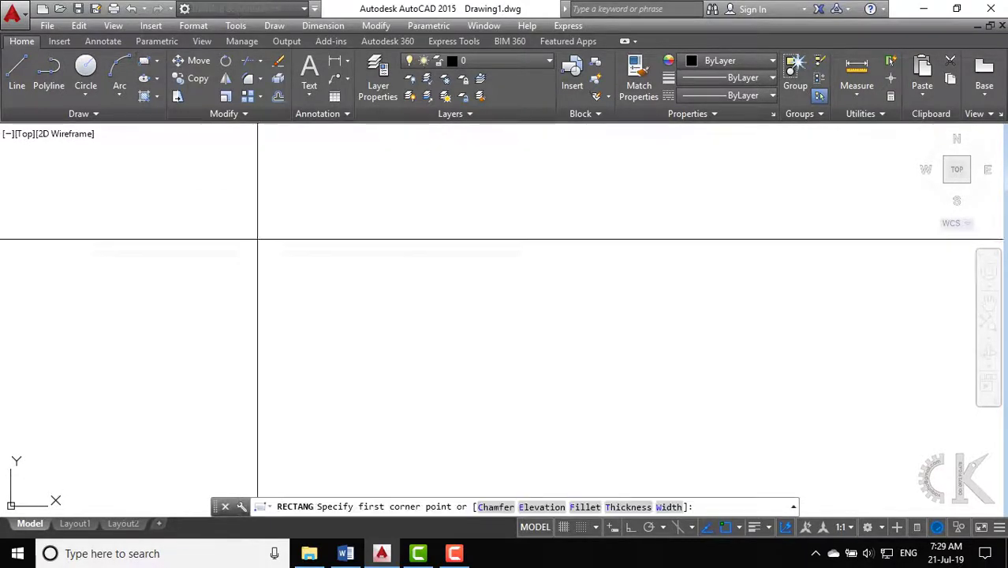
{"action": "left_click", "coordinate": [327, 382]}
{"action": "type", "text": "@50,50"}
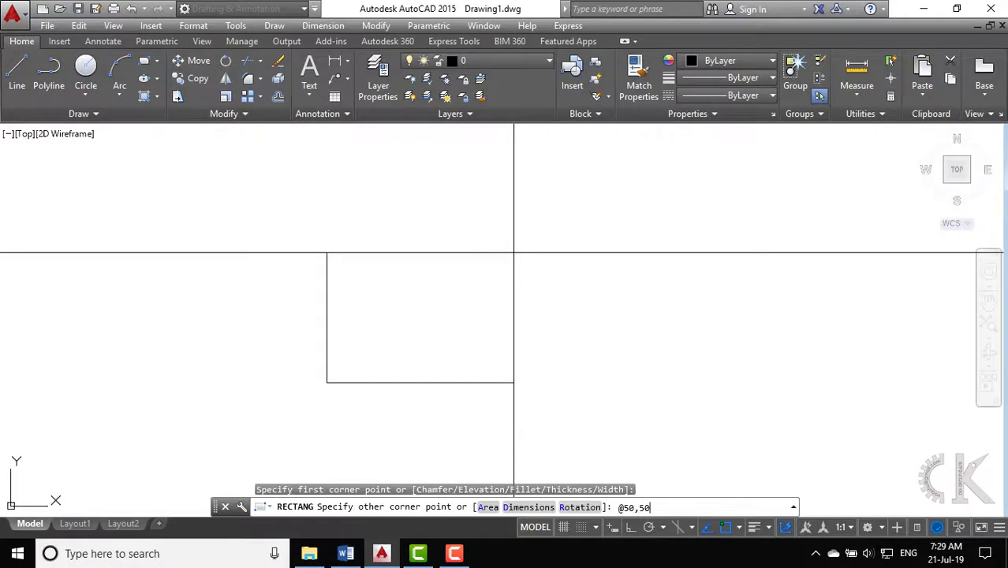
{"action": "key", "text": "Return"}
{"action": "middle_click_drag", "start_coordinate": [375, 344], "coordinate": [457, 341]}
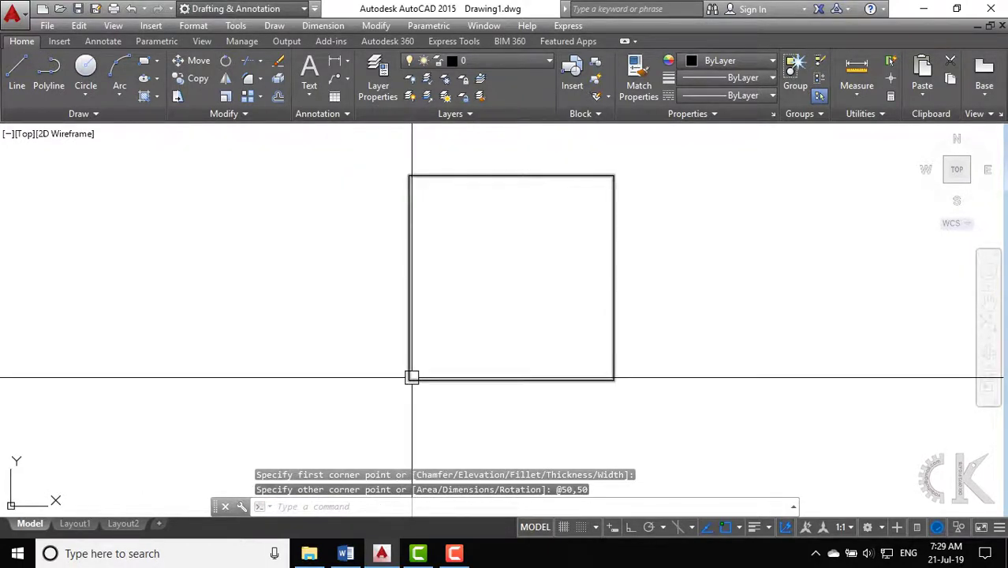
Start the CHAMFER command with the CA alias.
{"action": "type", "text": "ca"}
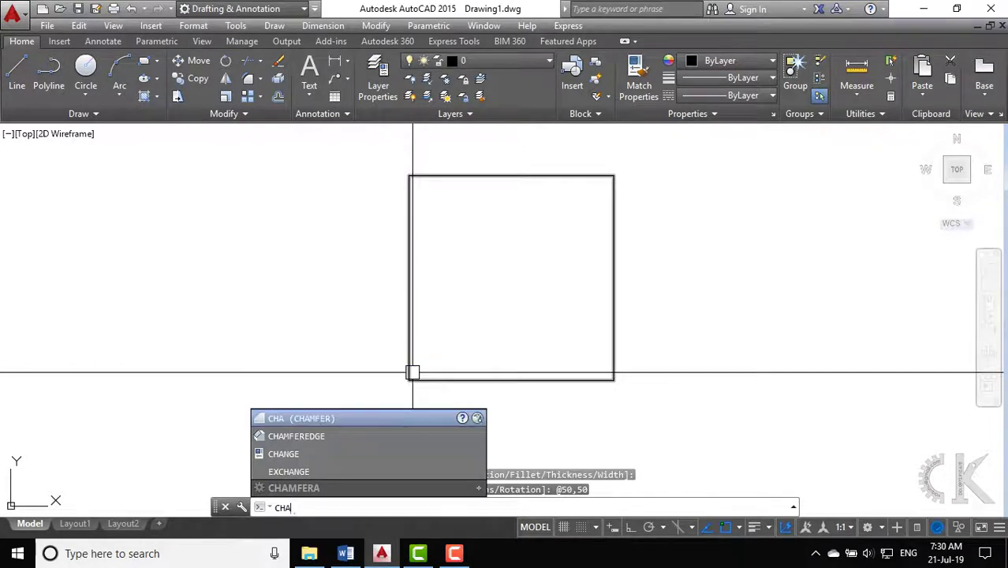
{"action": "key", "text": "Return"}
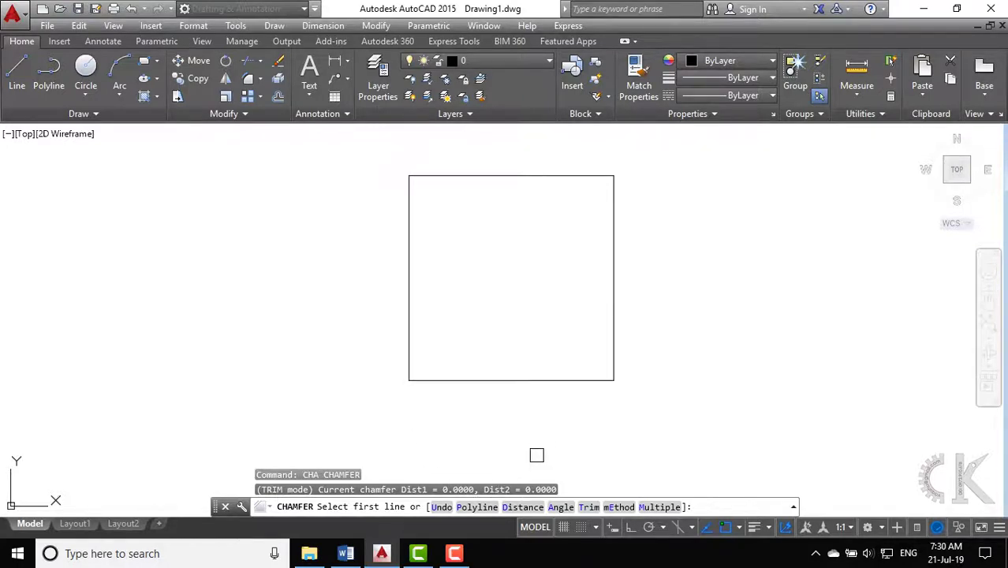
Set both chamfer distances to 5 and chamfer the square's lower-left corner.
{"action": "left_click", "coordinate": [522, 507]}
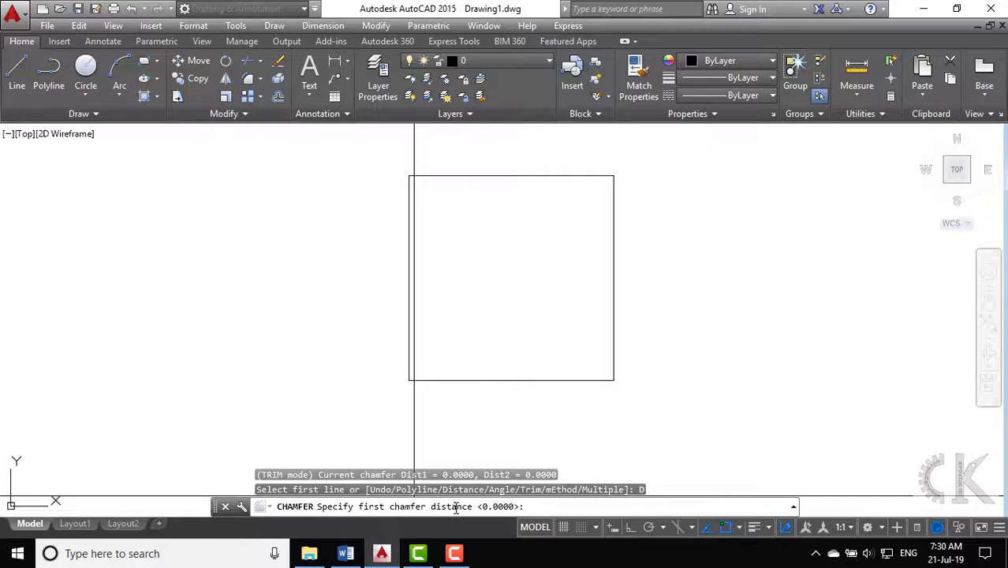
{"action": "type", "text": "5"}
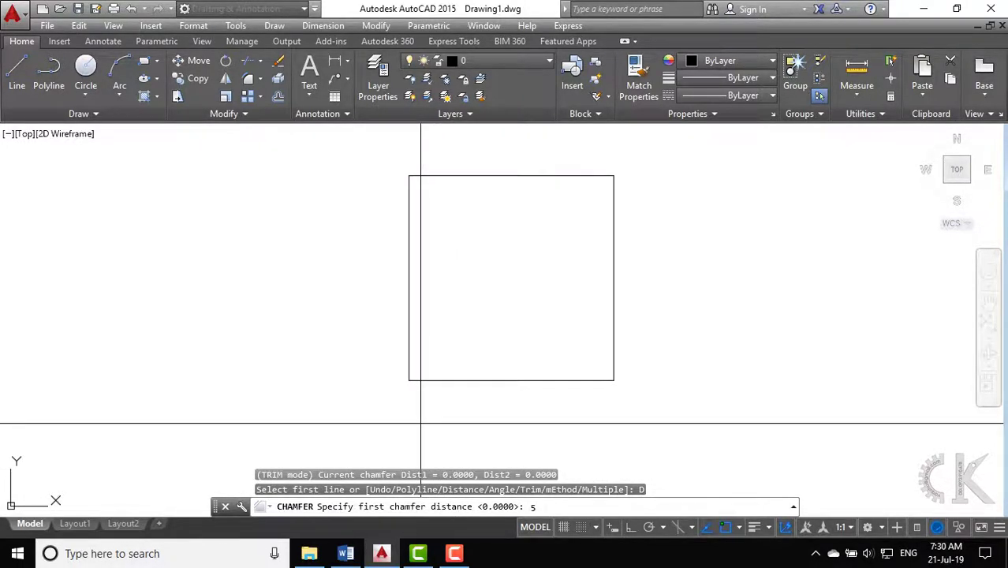
{"action": "key", "text": "Return"}
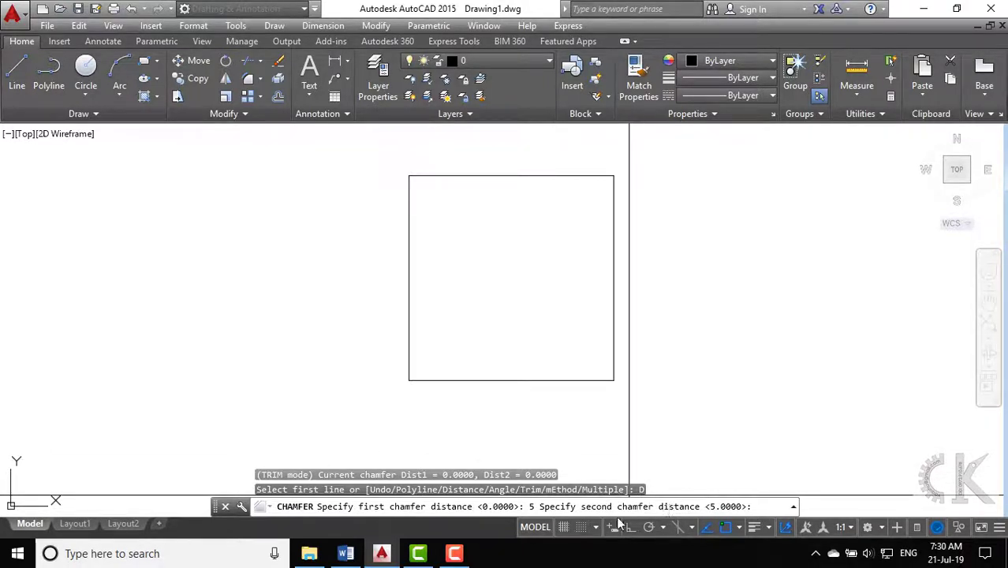
{"action": "type", "text": "5"}
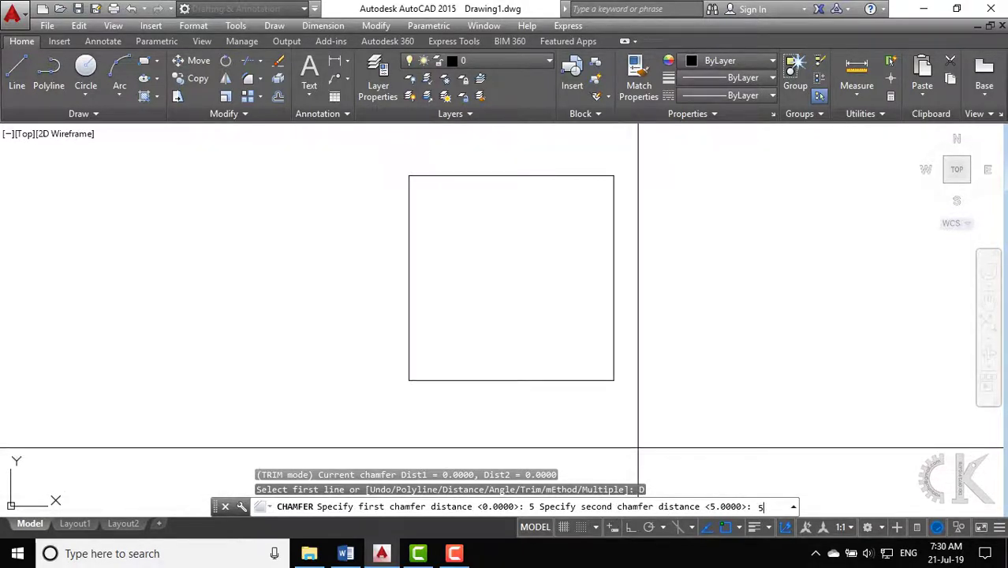
{"action": "key", "text": "Return"}
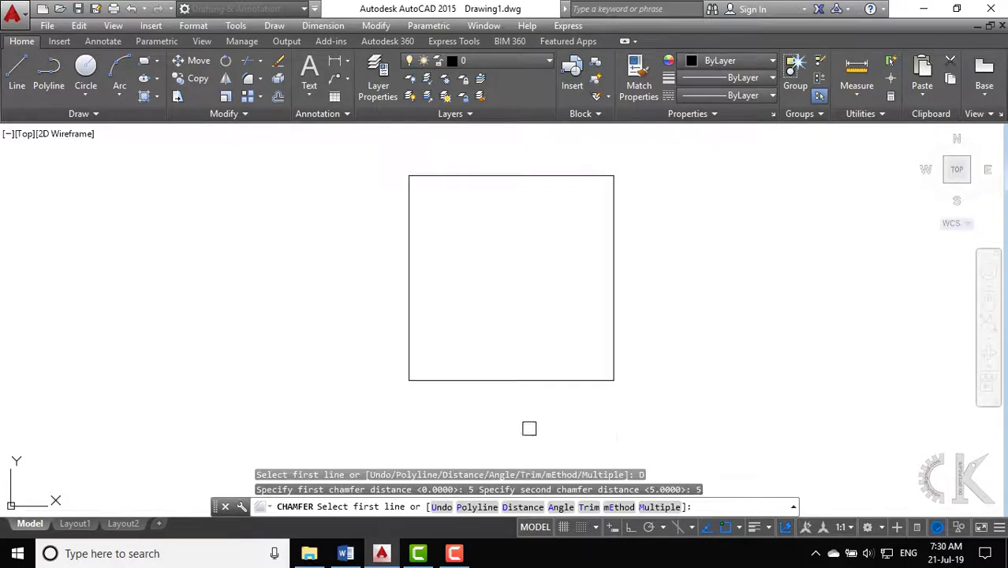
{"action": "left_click", "coordinate": [431, 378]}
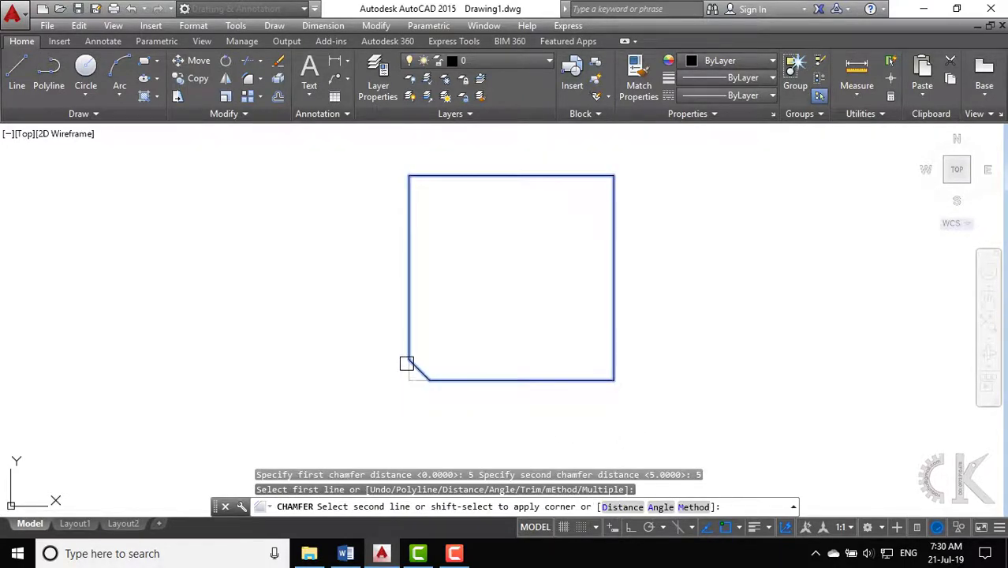
{"action": "left_click", "coordinate": [409, 346]}
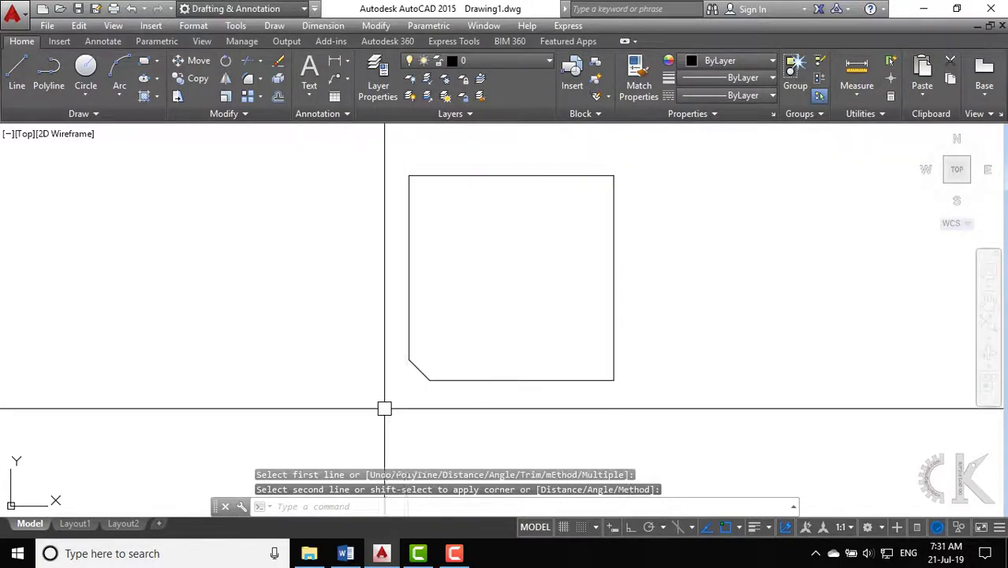
{"action": "key", "text": "Return"}
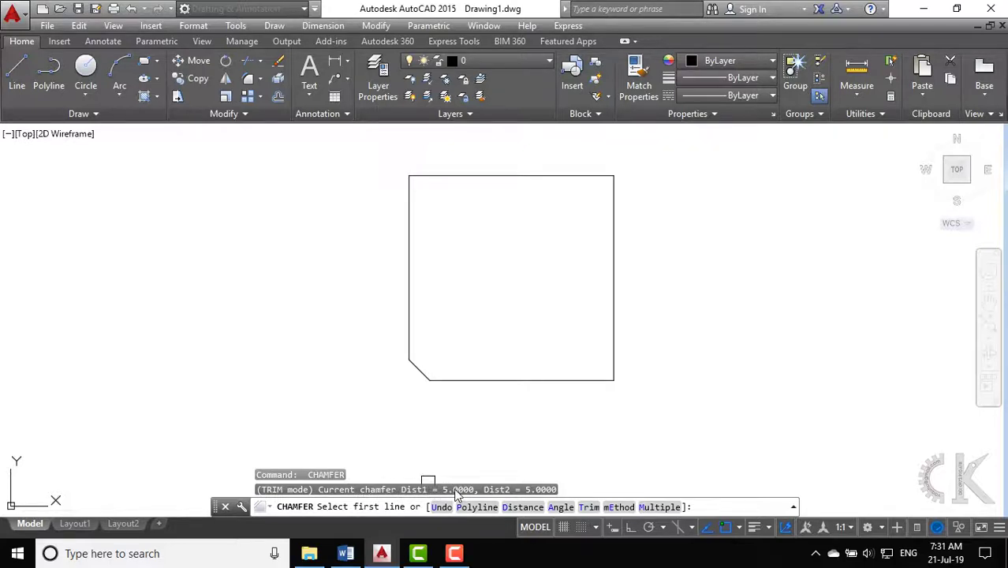
Chamfer the lower-right corner with the same 5 by 5 distances.
{"action": "left_click", "coordinate": [592, 383]}
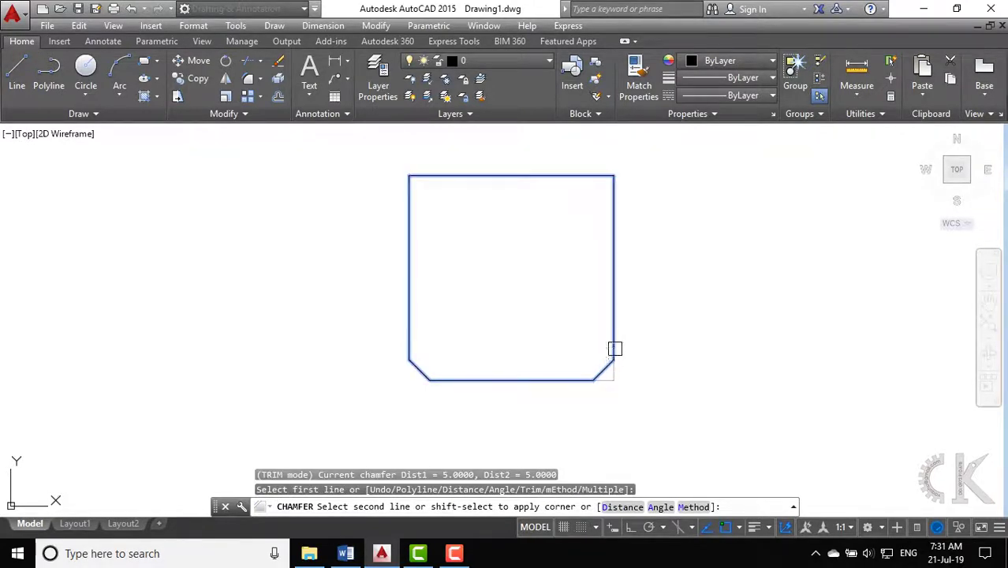
{"action": "left_click", "coordinate": [614, 340]}
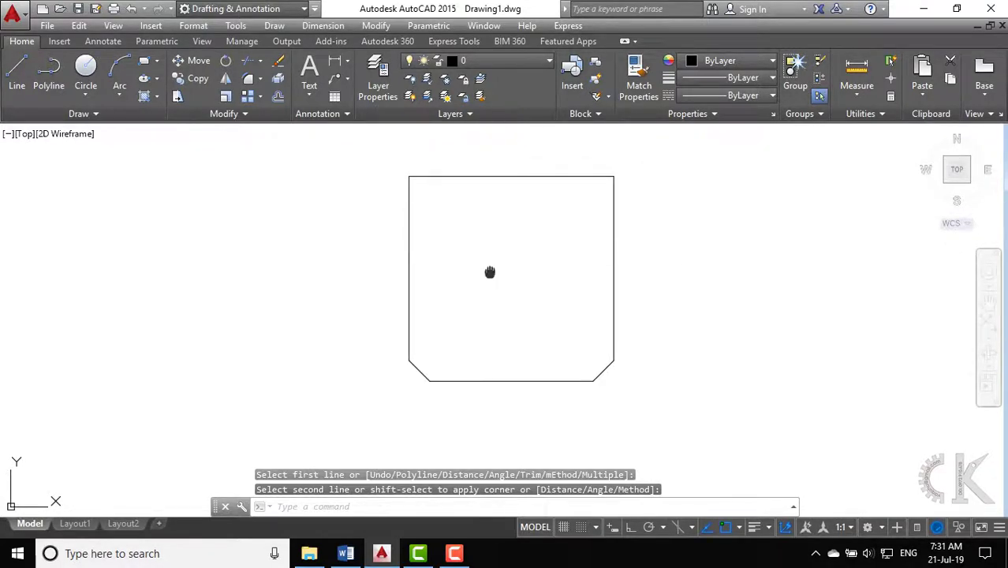
{"action": "middle_click_drag", "start_coordinate": [491, 272], "coordinate": [490, 319]}
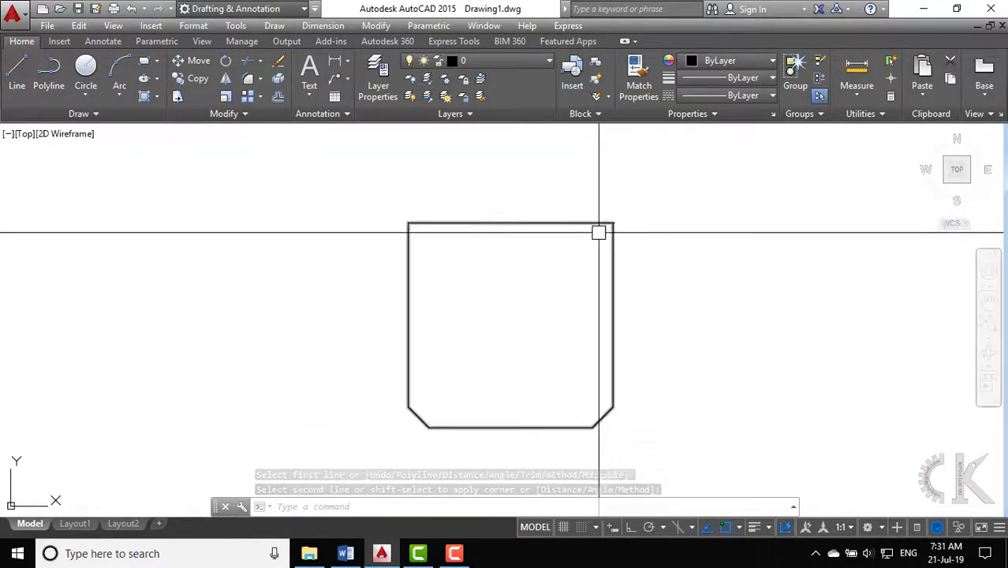
{"action": "key", "text": "Return"}
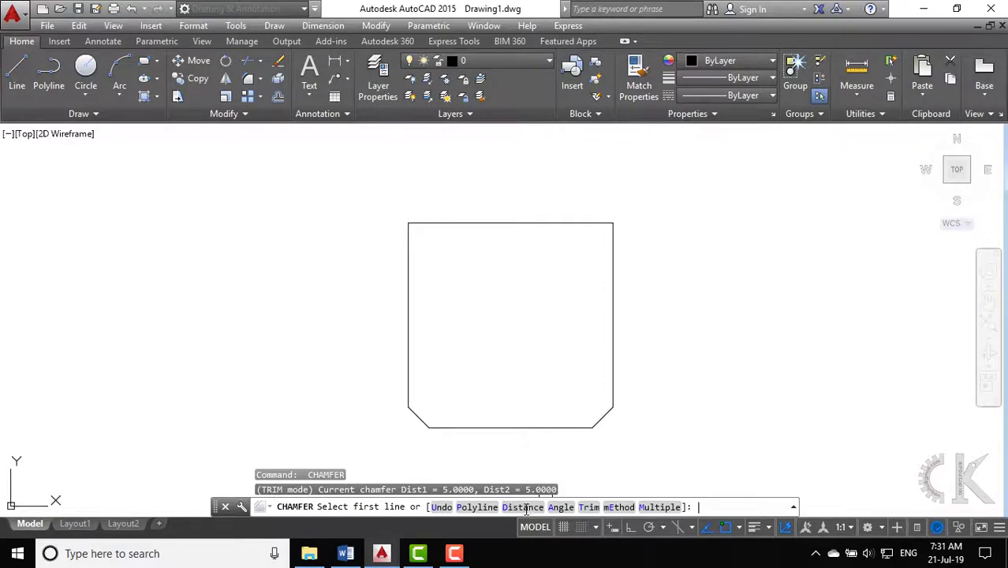
Set chamfer distances to 2 and 2 and chamfer the top-right corner.
{"action": "left_click", "coordinate": [524, 507]}
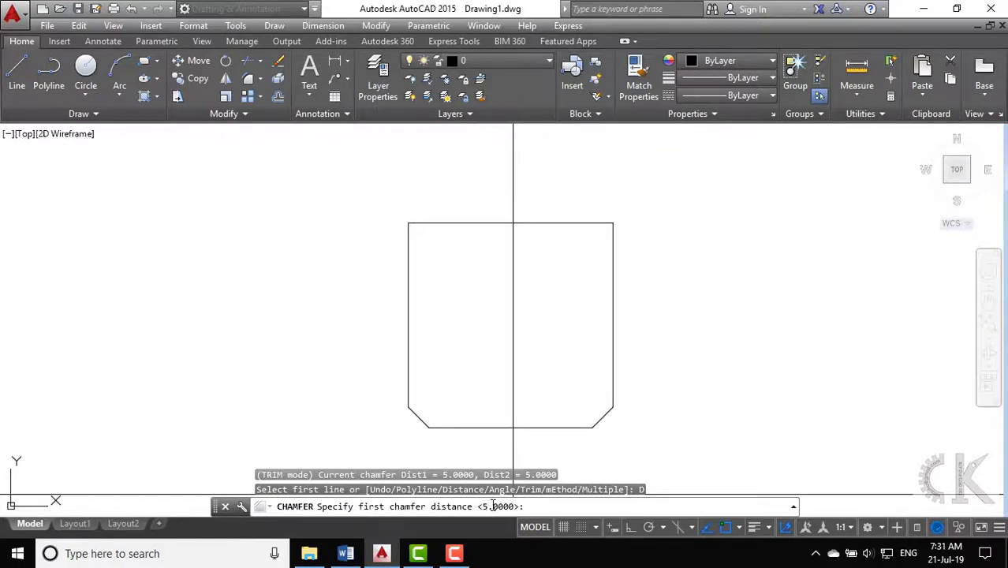
{"action": "type", "text": "2"}
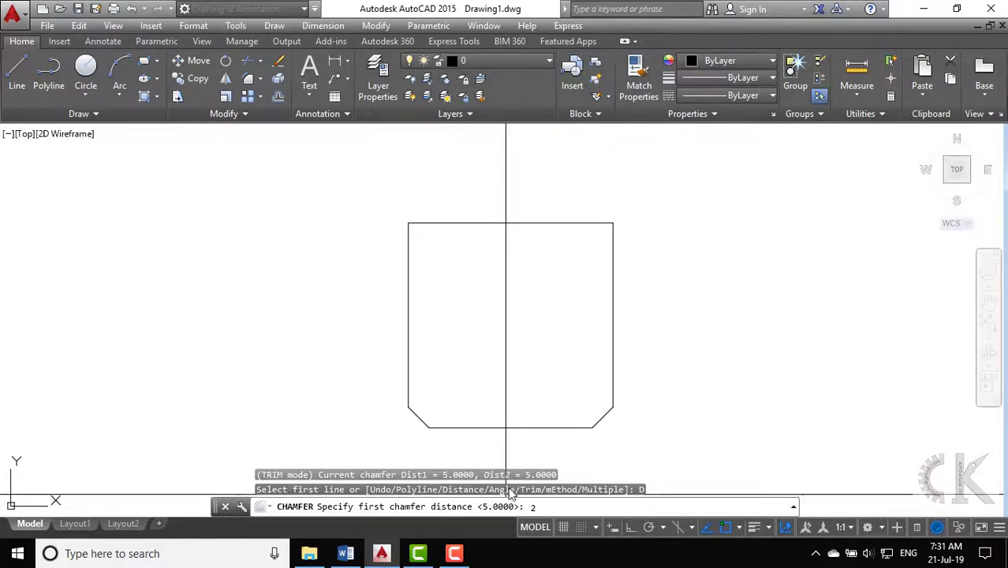
{"action": "key", "text": "Return"}
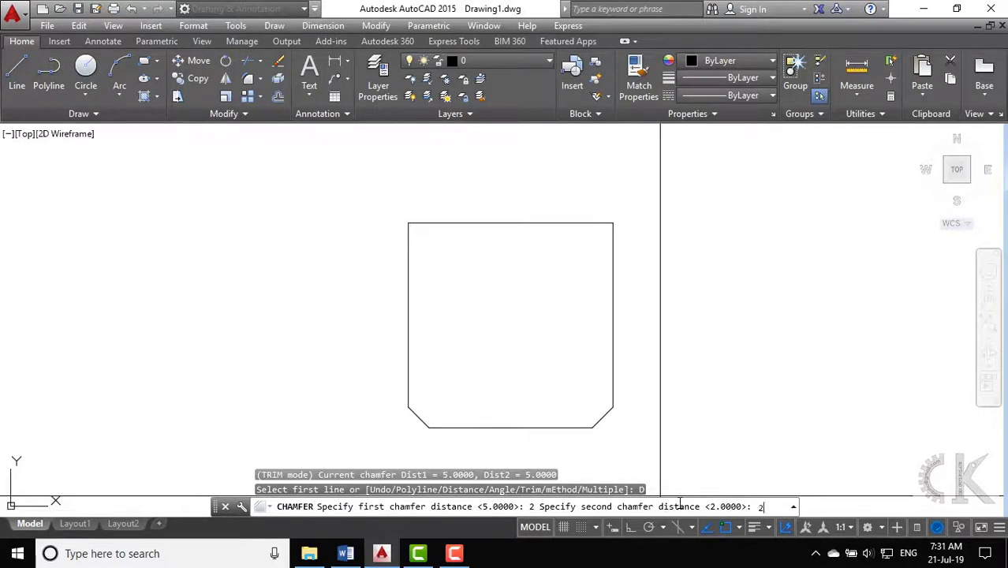
{"action": "key", "text": "Return"}
{"action": "left_click", "coordinate": [614, 251]}
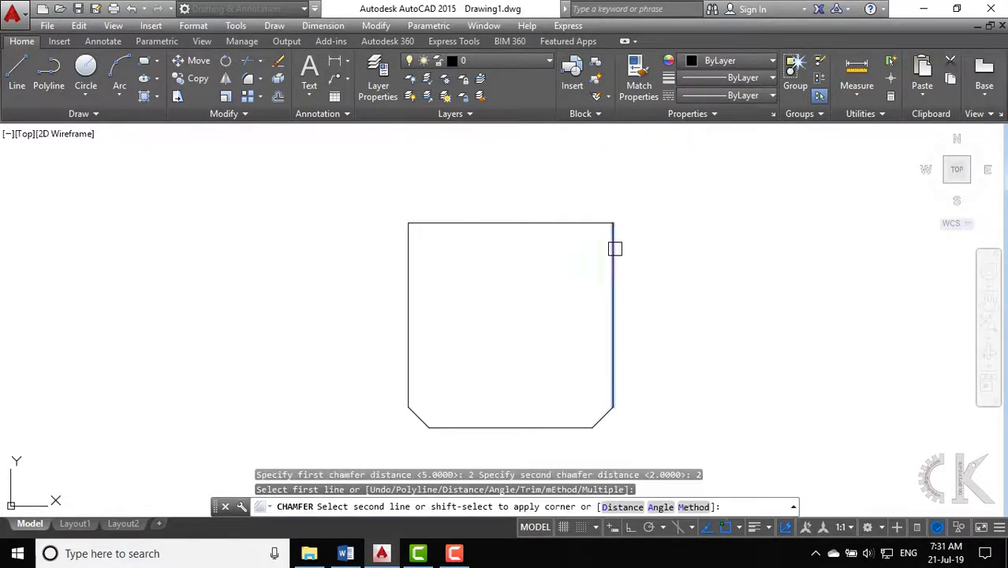
{"action": "left_click", "coordinate": [568, 229]}
Chamfer the top-left corner with the same 2 by 2 cut.
{"action": "key", "text": "Return"}
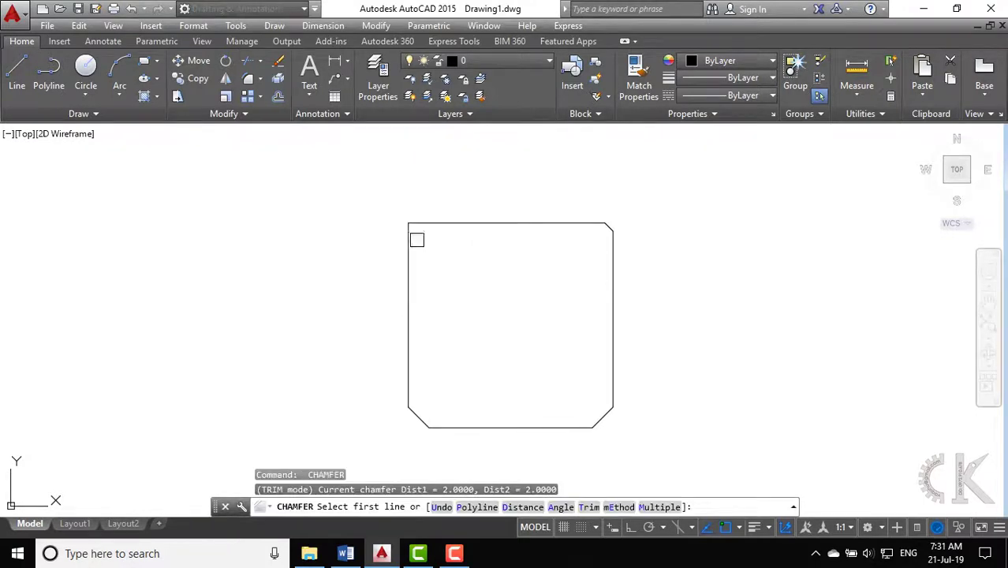
{"action": "left_click", "coordinate": [410, 236]}
{"action": "left_click", "coordinate": [436, 225]}
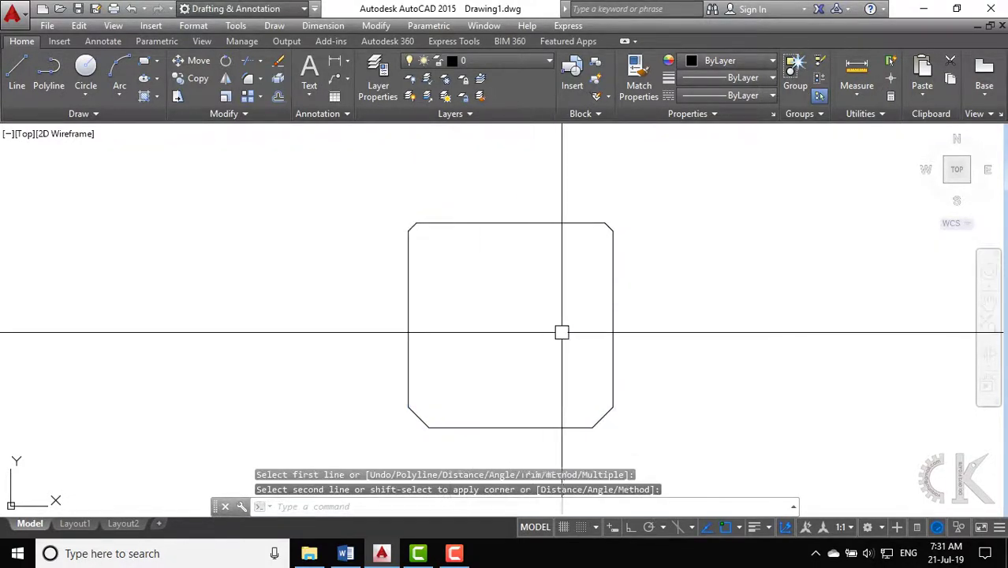
{"action": "middle_click_drag", "start_coordinate": [641, 343], "coordinate": [374, 337]}
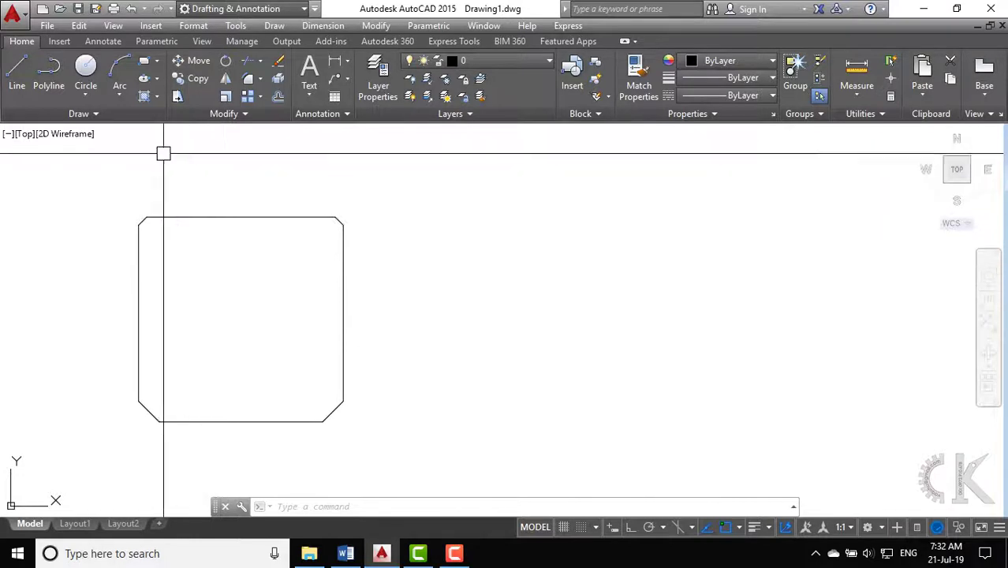
{"action": "left_click", "coordinate": [145, 61]}
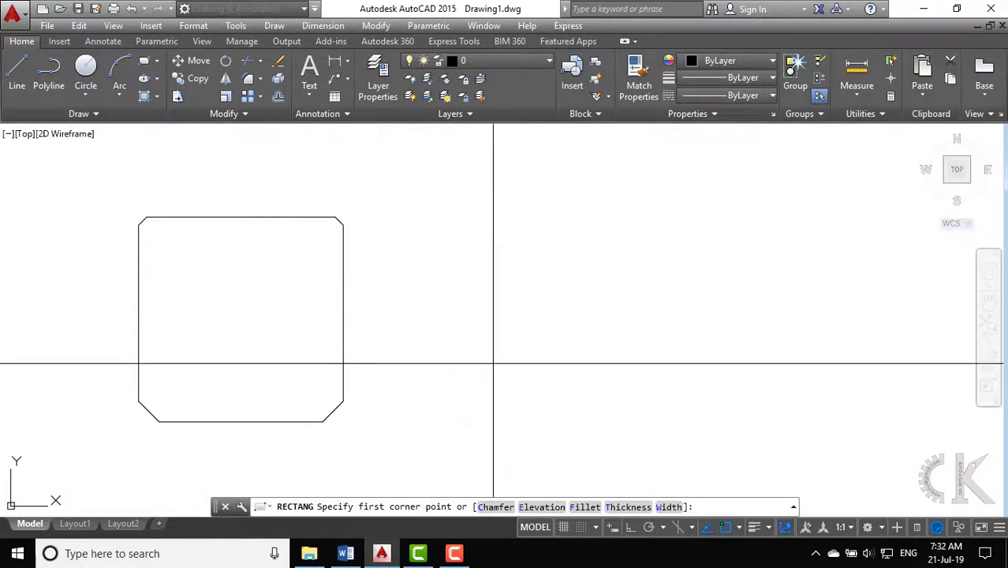
{"action": "left_click", "coordinate": [469, 421]}
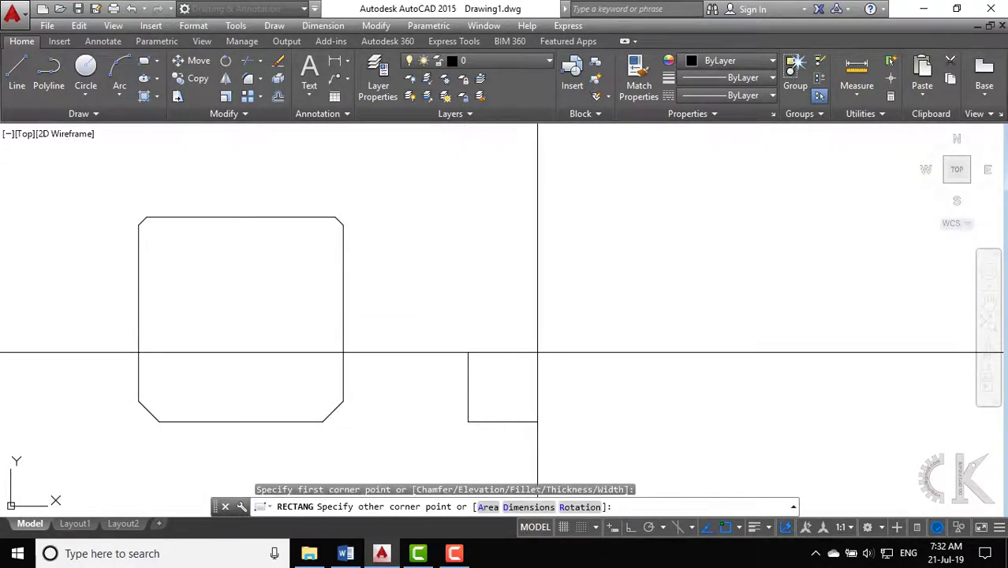
{"action": "type", "text": "@50,50"}
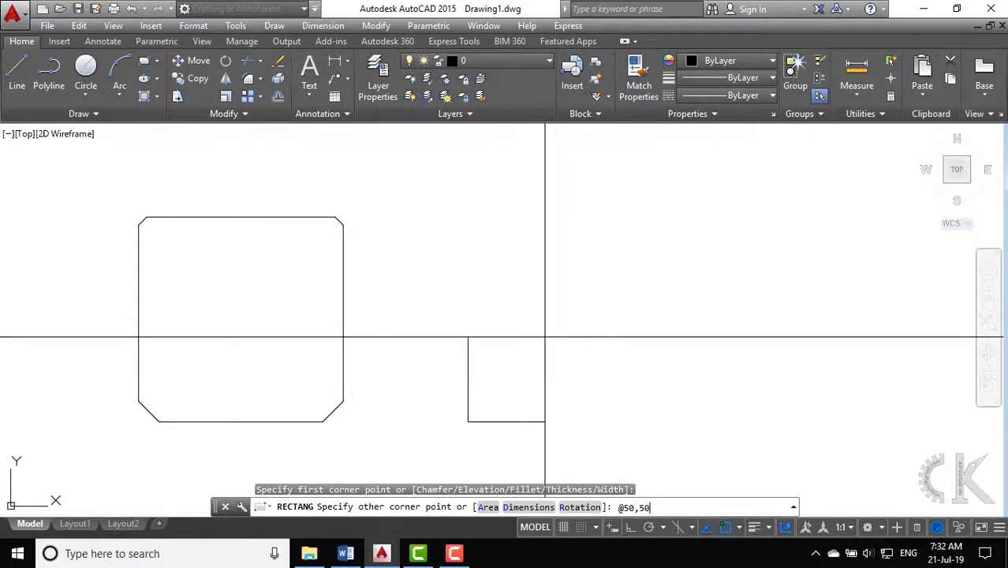
{"action": "key", "text": "Return"}
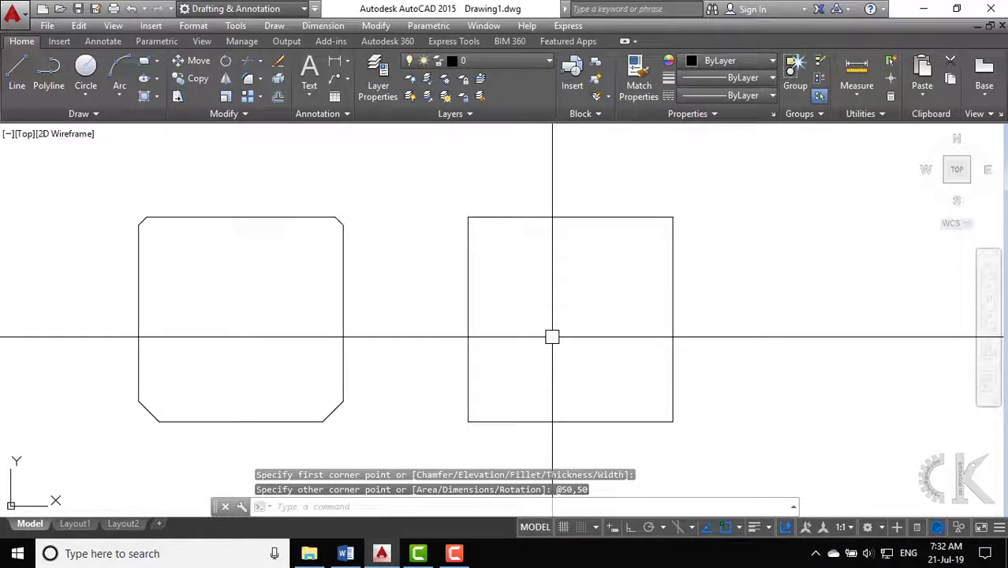
Chamfer the right square's bottom-left corner with distances 2 and 5.
{"action": "type", "text": "ch"}
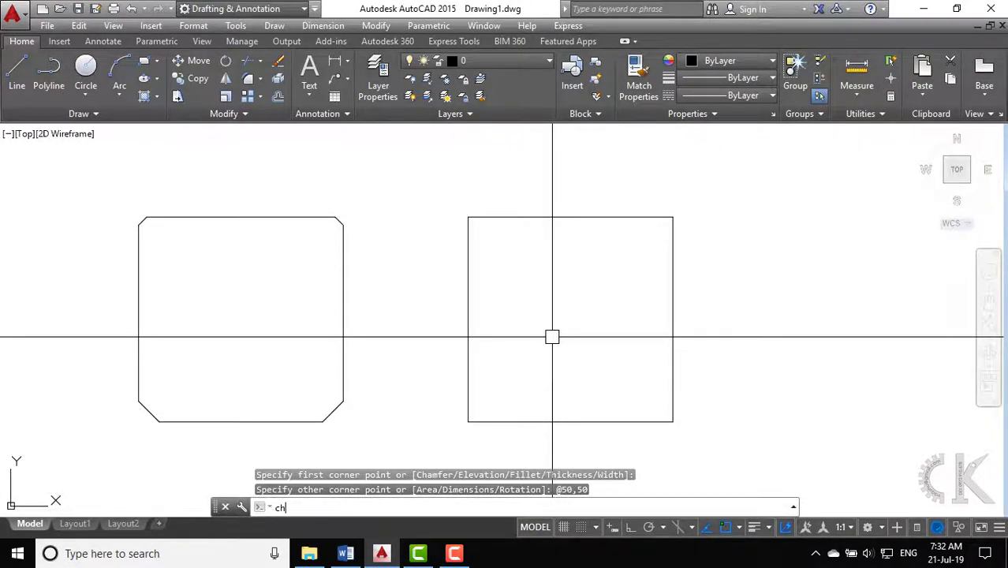
{"action": "type", "text": "a"}
{"action": "key", "text": "Return"}
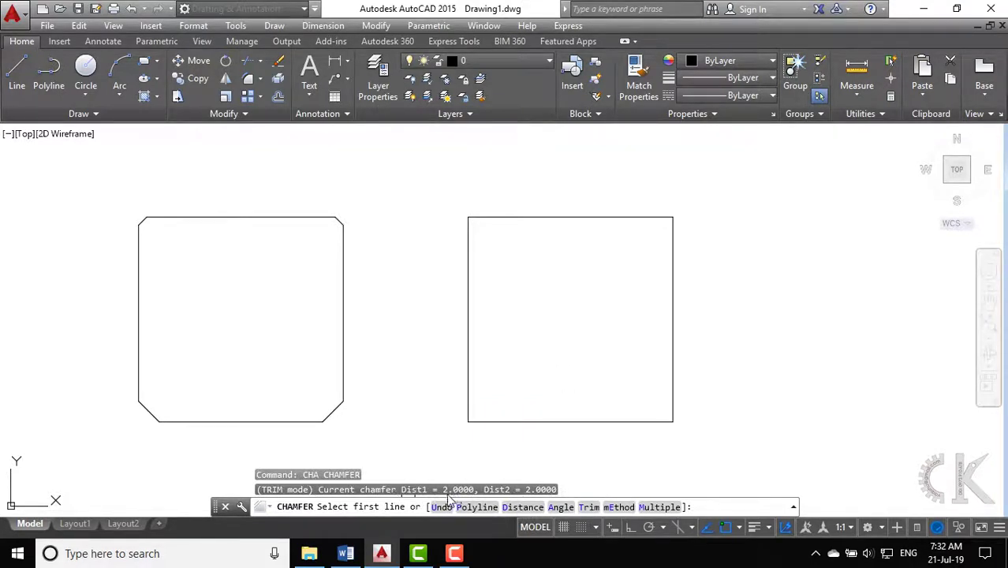
{"action": "left_click", "coordinate": [523, 507]}
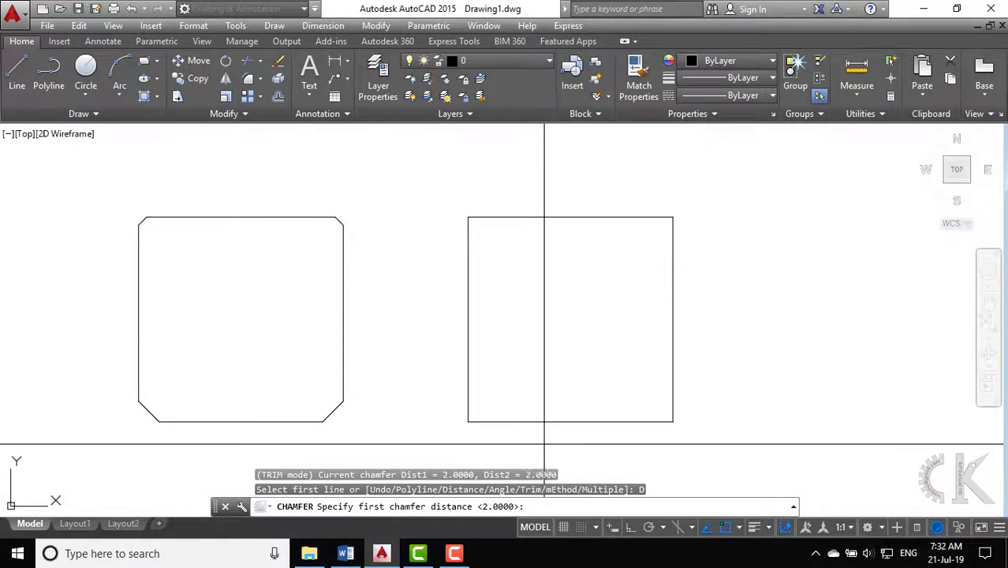
{"action": "type", "text": "2"}
{"action": "key", "text": "Return"}
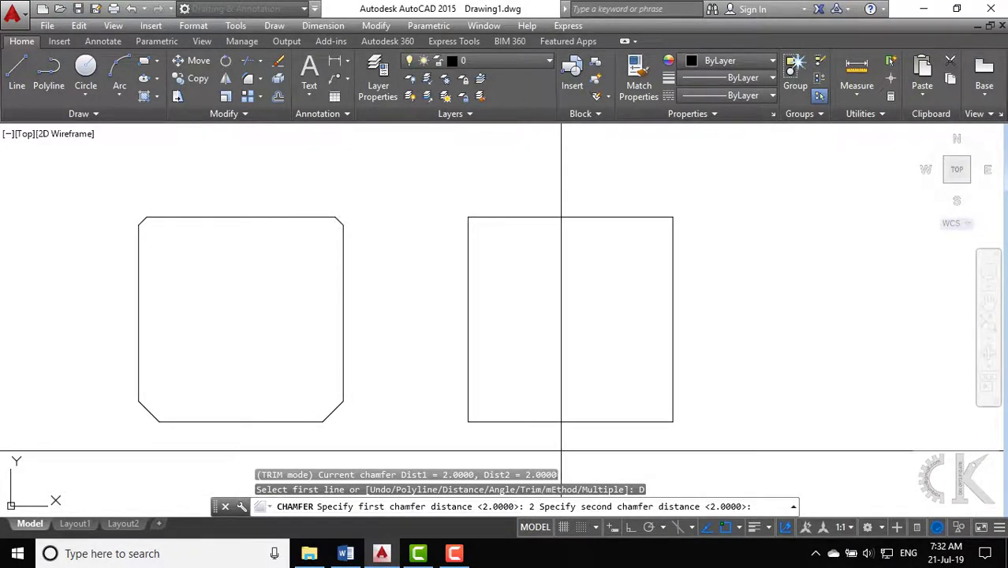
{"action": "key", "text": "Return"}
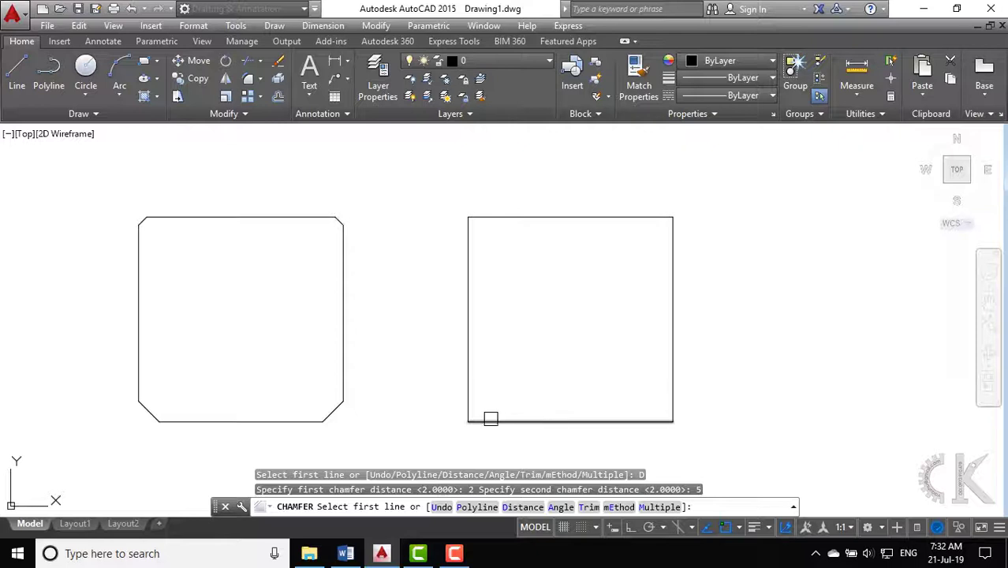
{"action": "left_click", "coordinate": [490, 420]}
{"action": "left_click", "coordinate": [471, 387]}
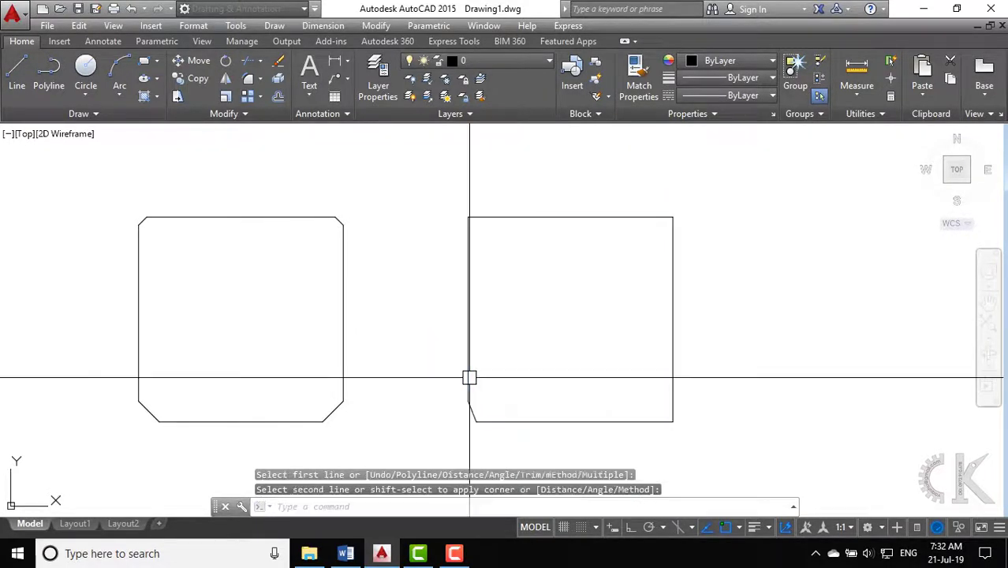
Chamfer the right square's bottom-right corner with the same 2 and 5 distances.
{"action": "scroll", "coordinate": [478, 424], "scroll_direction": "up", "scroll_amount": 5}
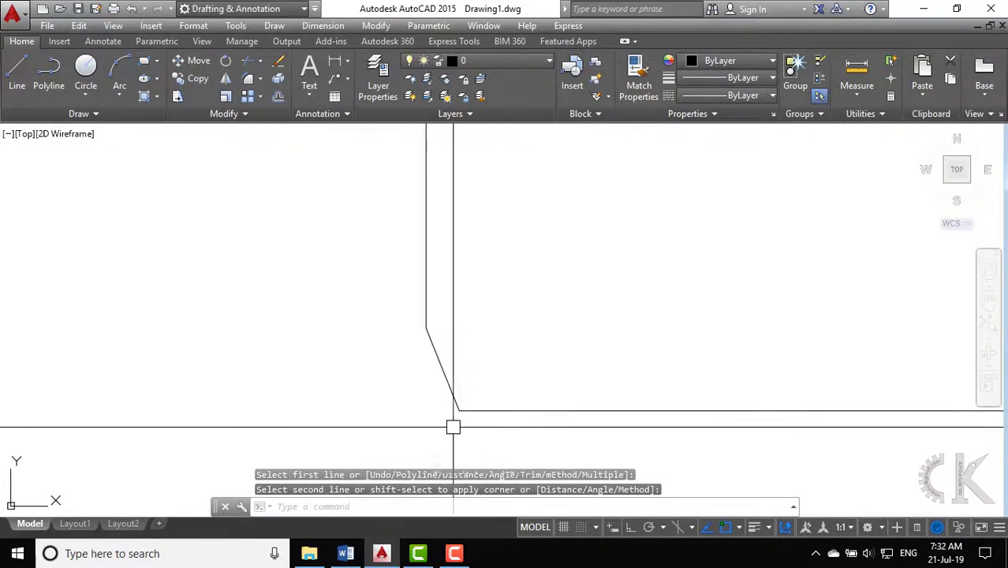
{"action": "scroll", "coordinate": [430, 343], "scroll_direction": "down", "scroll_amount": 2}
{"action": "scroll", "coordinate": [489, 371], "scroll_direction": "down", "scroll_amount": 5}
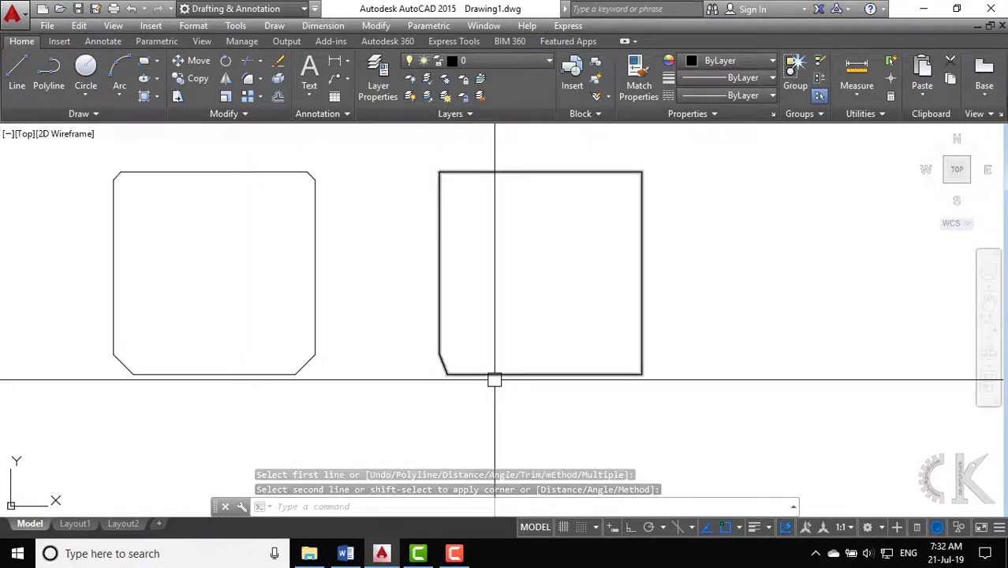
{"action": "middle_click_drag", "start_coordinate": [492, 379], "coordinate": [441, 419]}
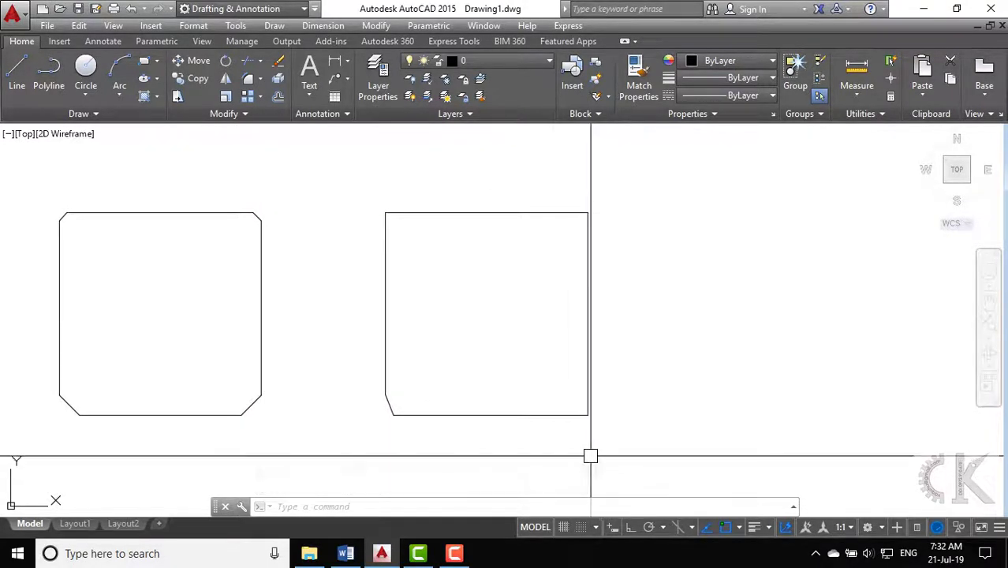
{"action": "key", "text": "Return"}
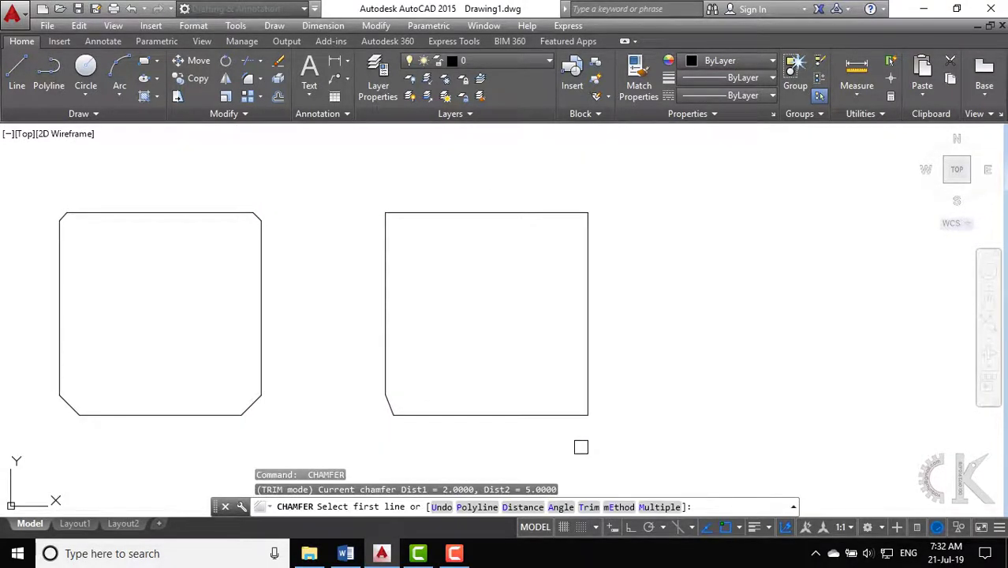
{"action": "left_click", "coordinate": [569, 414]}
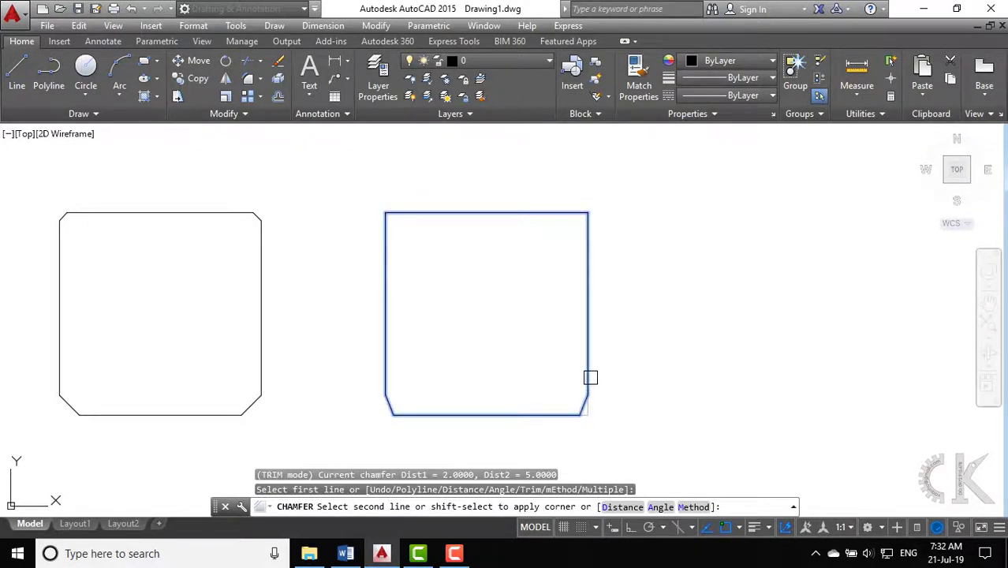
{"action": "left_click", "coordinate": [588, 377]}
Chamfer the right square's top-right and top-left corners with distances 2 and 5.
{"action": "key", "text": "Return"}
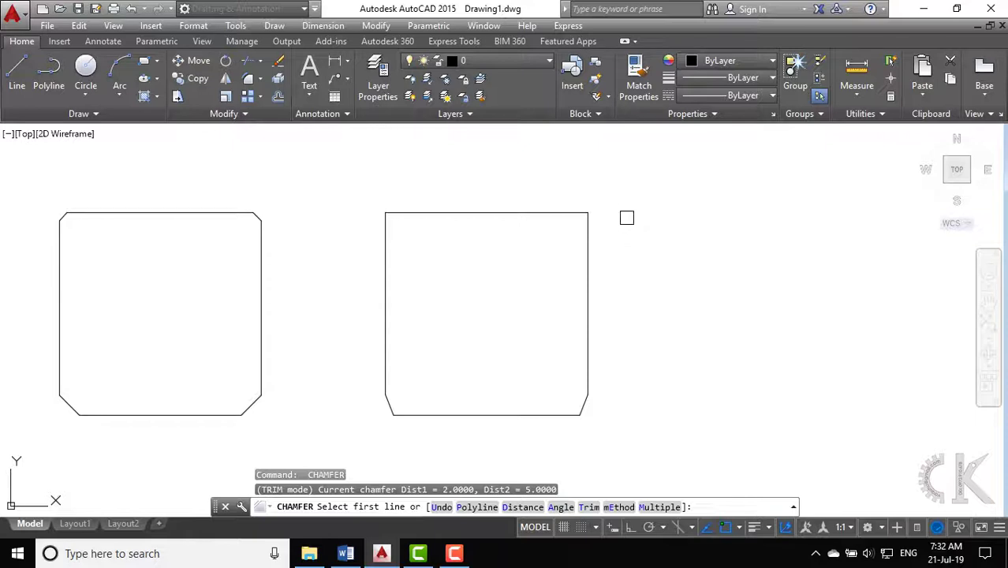
{"action": "left_click", "coordinate": [556, 212]}
{"action": "left_click", "coordinate": [586, 253]}
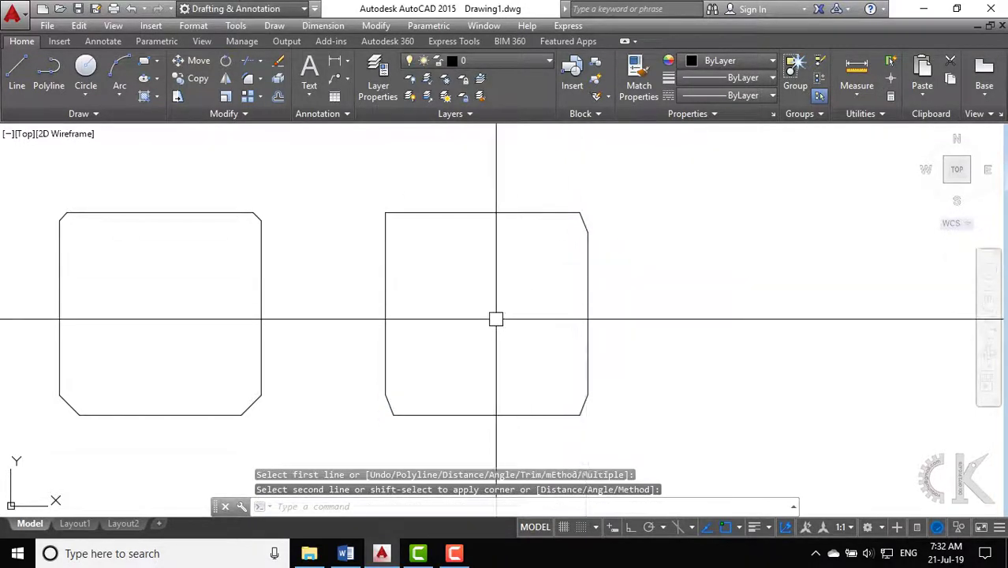
{"action": "key", "text": "Return"}
{"action": "left_click", "coordinate": [436, 213]}
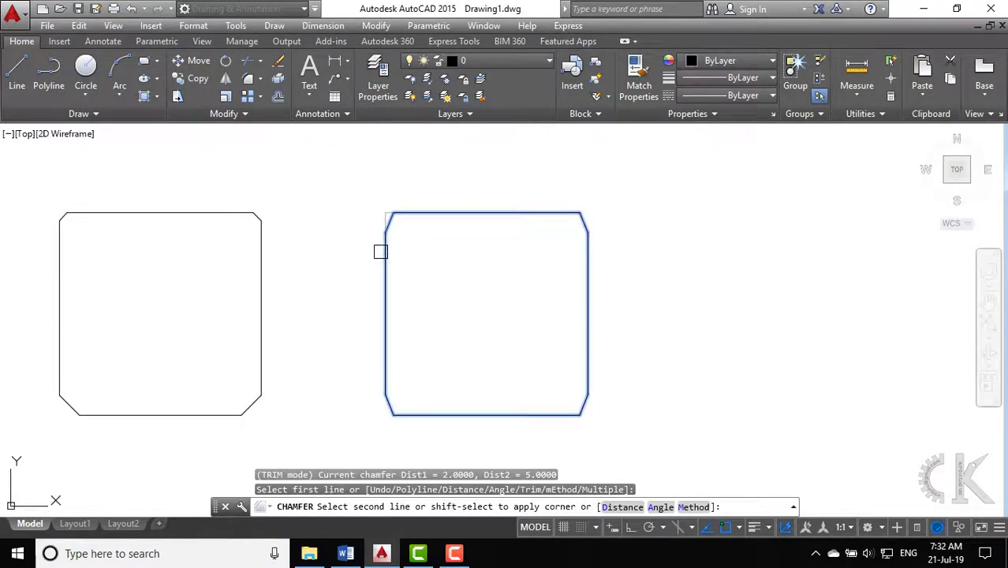
{"action": "left_click", "coordinate": [382, 250]}
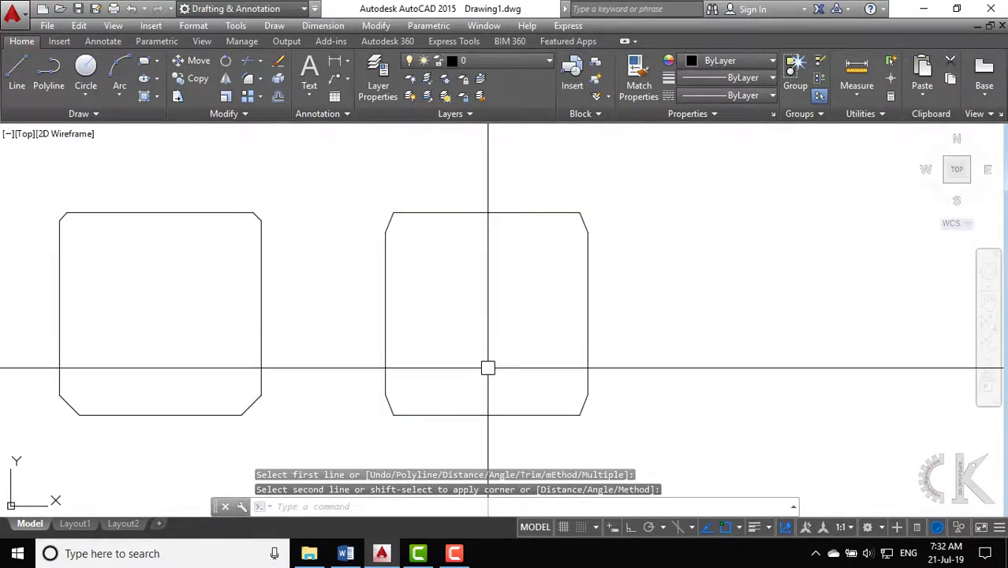
Read the Word chamfer notes down to the 10-length, 30° angle example and trim/no trim figure.
{"action": "left_click", "coordinate": [344, 554]}
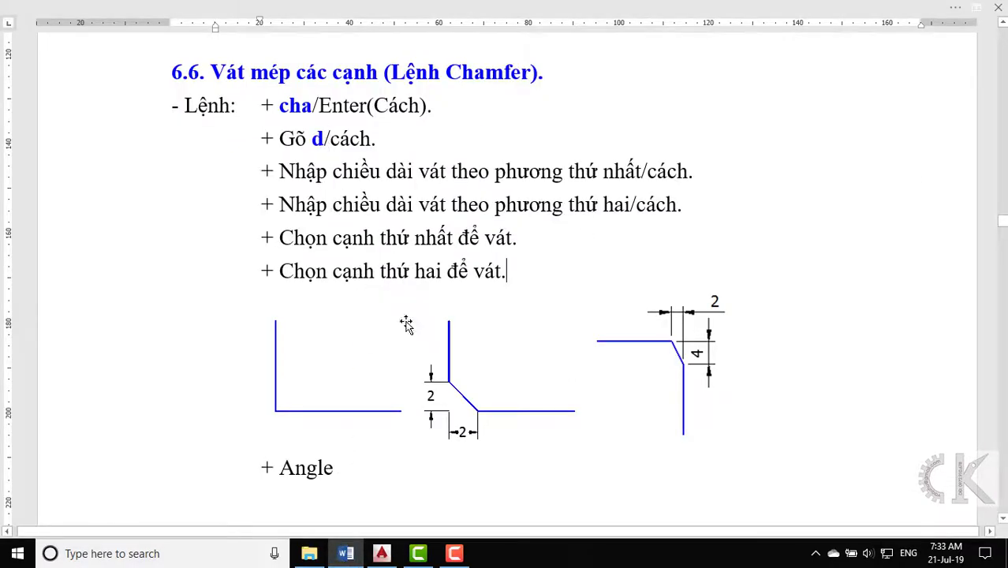
{"action": "scroll", "coordinate": [405, 327], "scroll_direction": "down", "scroll_amount": 4}
{"action": "scroll", "coordinate": [402, 323], "scroll_direction": "down", "scroll_amount": 2}
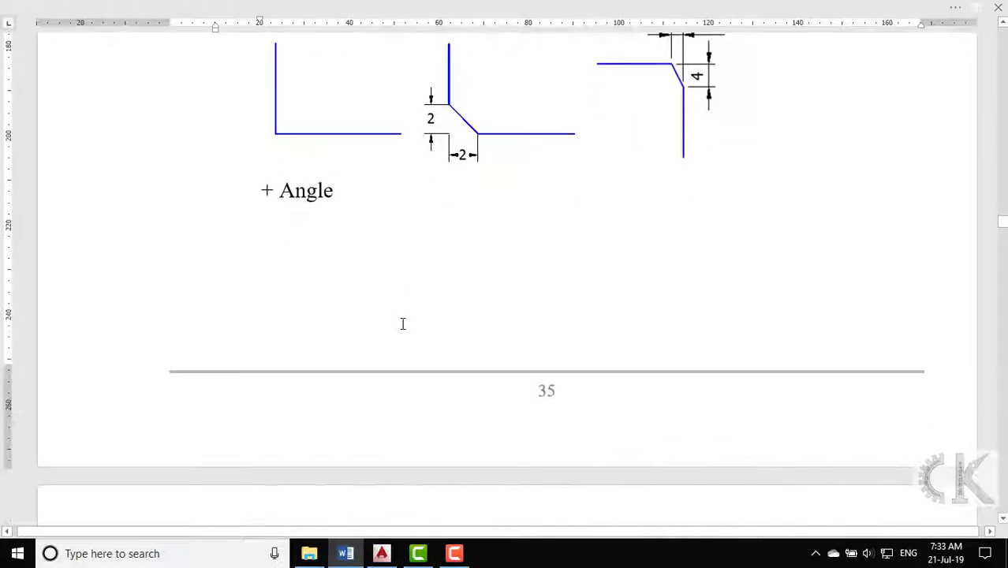
{"action": "scroll", "coordinate": [402, 323], "scroll_direction": "down", "scroll_amount": 2}
{"action": "scroll", "coordinate": [400, 321], "scroll_direction": "down", "scroll_amount": 2}
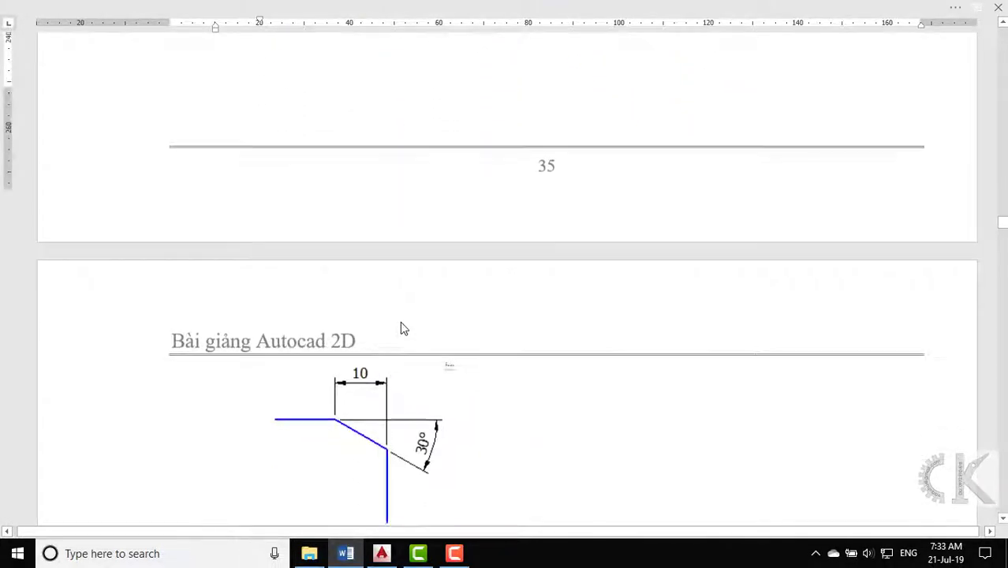
{"action": "scroll", "coordinate": [399, 321], "scroll_direction": "down", "scroll_amount": 2}
{"action": "scroll", "coordinate": [385, 319], "scroll_direction": "down", "scroll_amount": 1}
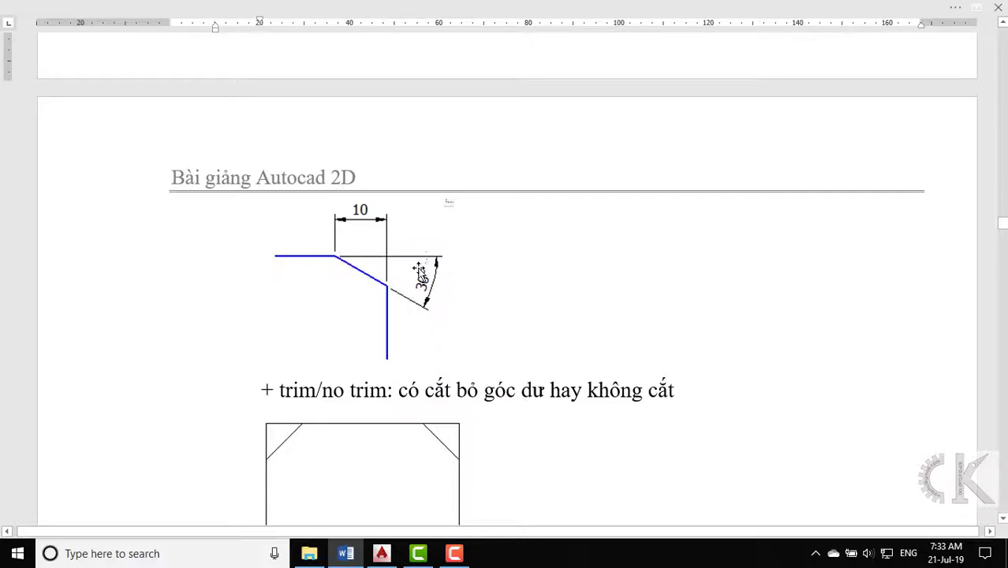
{"action": "left_click", "coordinate": [381, 553]}
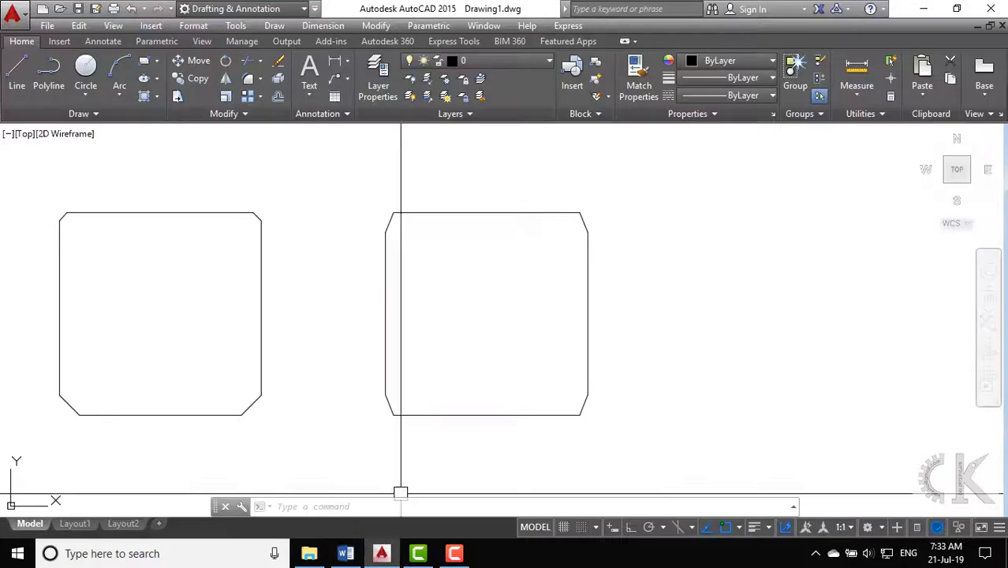
{"action": "middle_click_drag", "start_coordinate": [562, 347], "coordinate": [232, 344]}
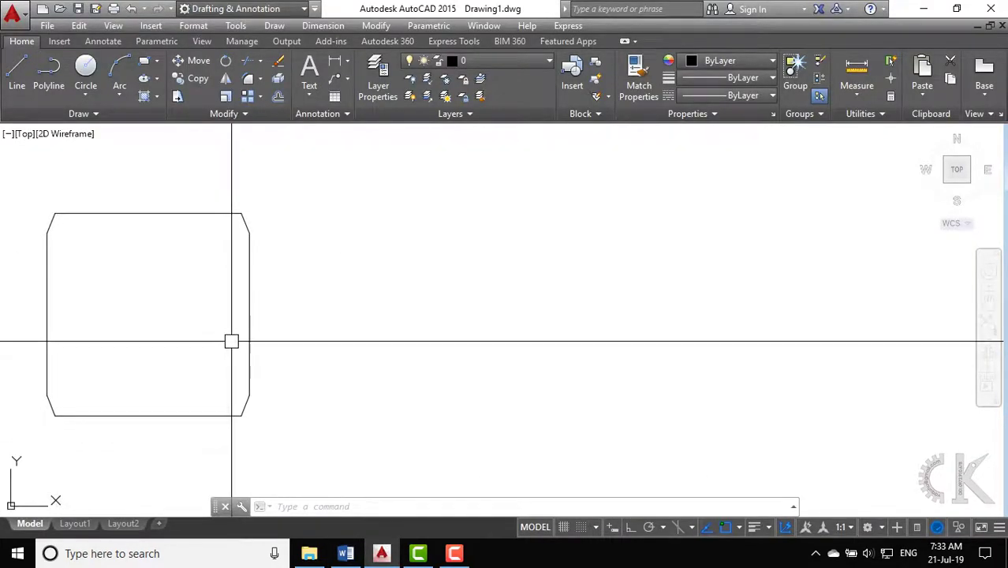
{"action": "type", "text": "rec"}
{"action": "key", "text": "Return"}
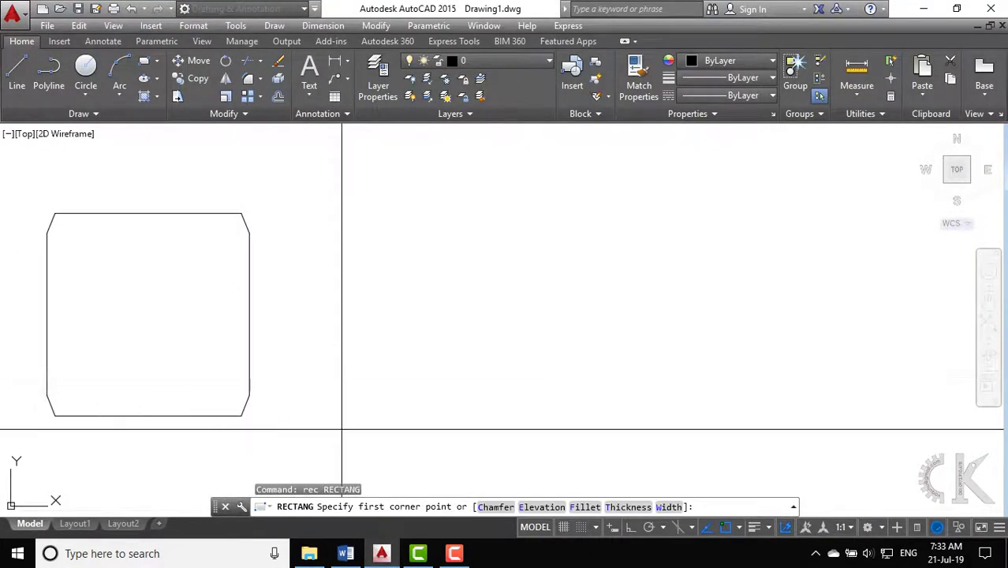
{"action": "left_click", "coordinate": [349, 416]}
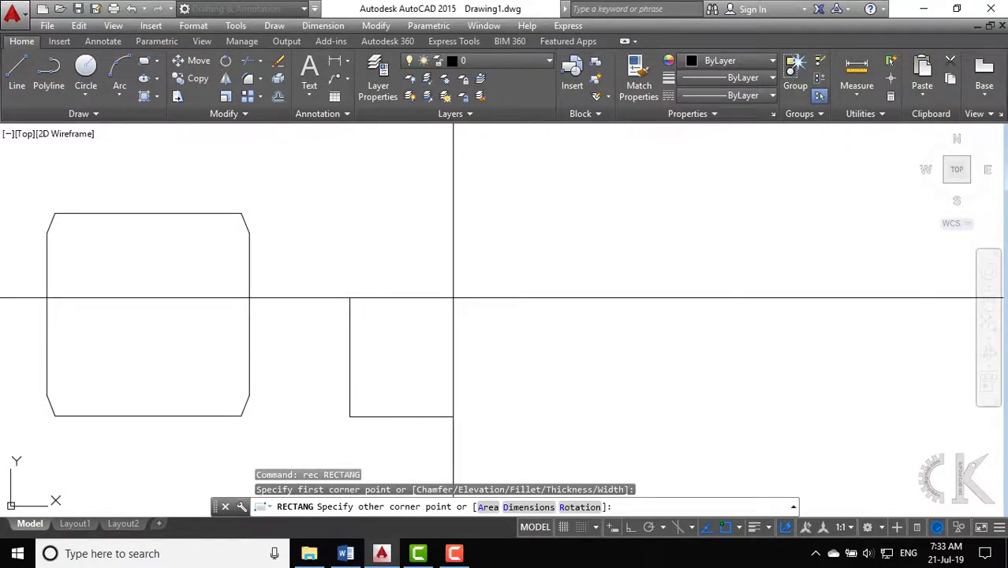
{"action": "key", "text": "F8"}
{"action": "type", "text": "@50,50"}
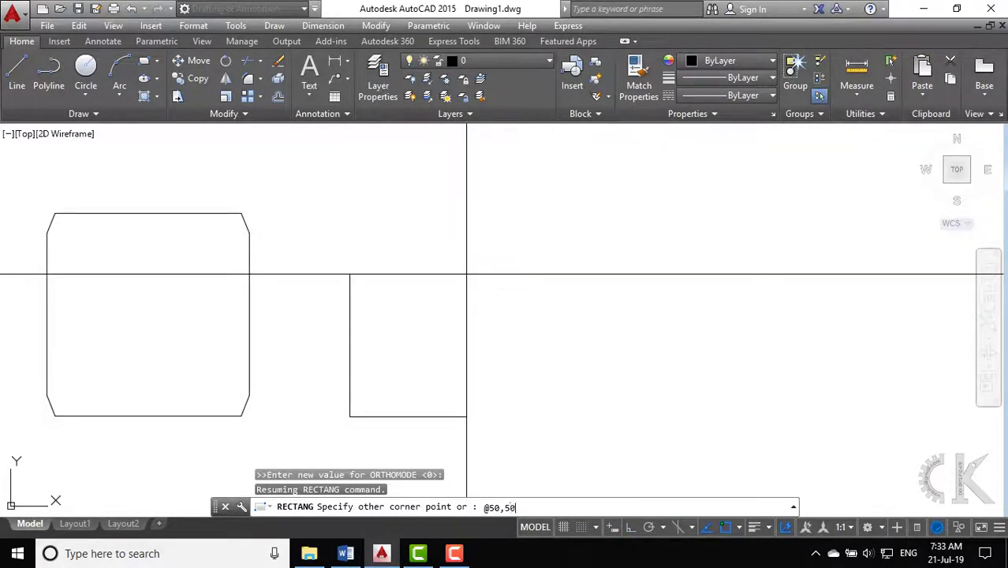
{"action": "key", "text": "Return"}
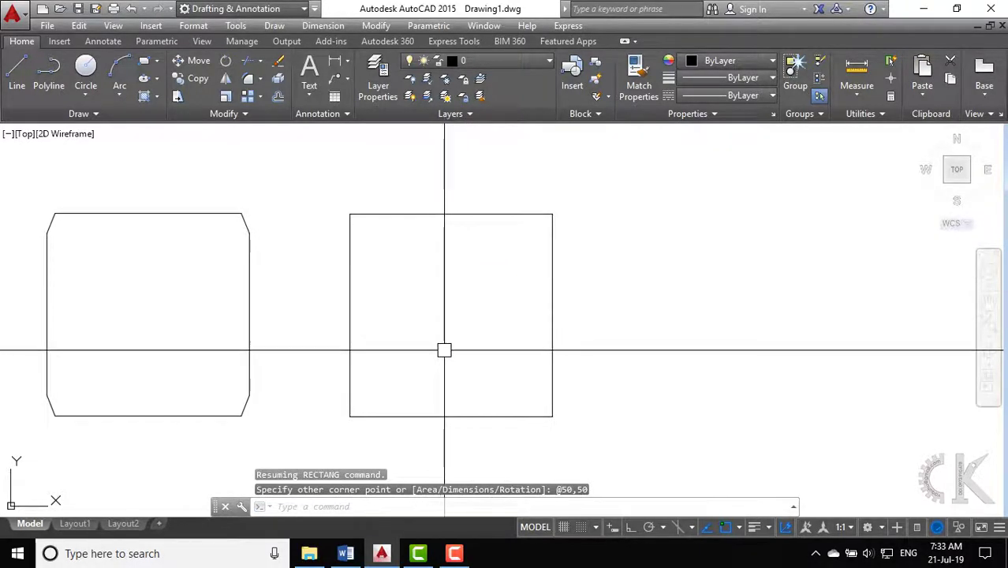
{"action": "middle_click_drag", "start_coordinate": [432, 354], "coordinate": [254, 357]}
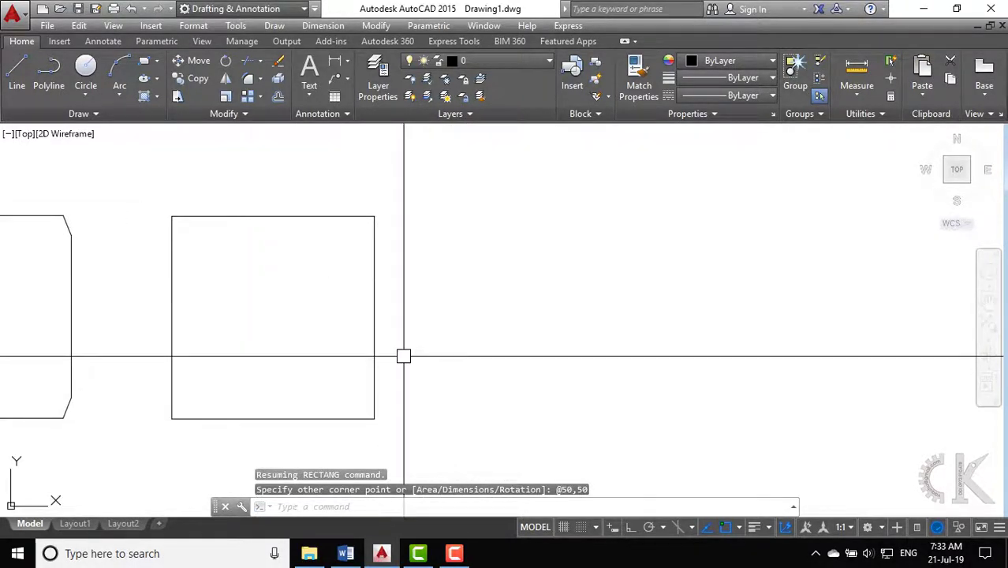
{"action": "left_click", "coordinate": [373, 355]}
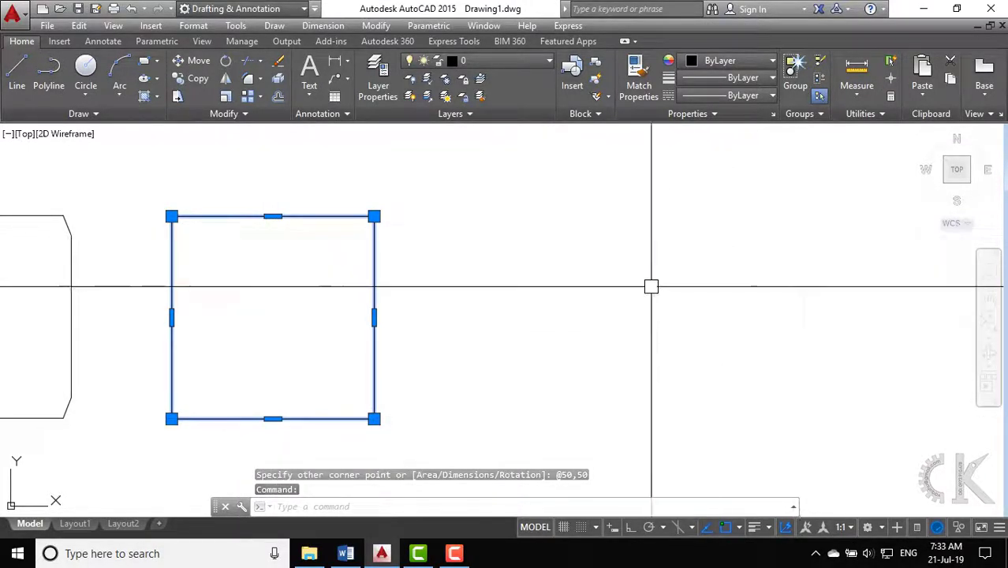
Grip-move copies of the 50×50 square to the right of the chamfered shapes.
{"action": "left_click", "coordinate": [273, 419]}
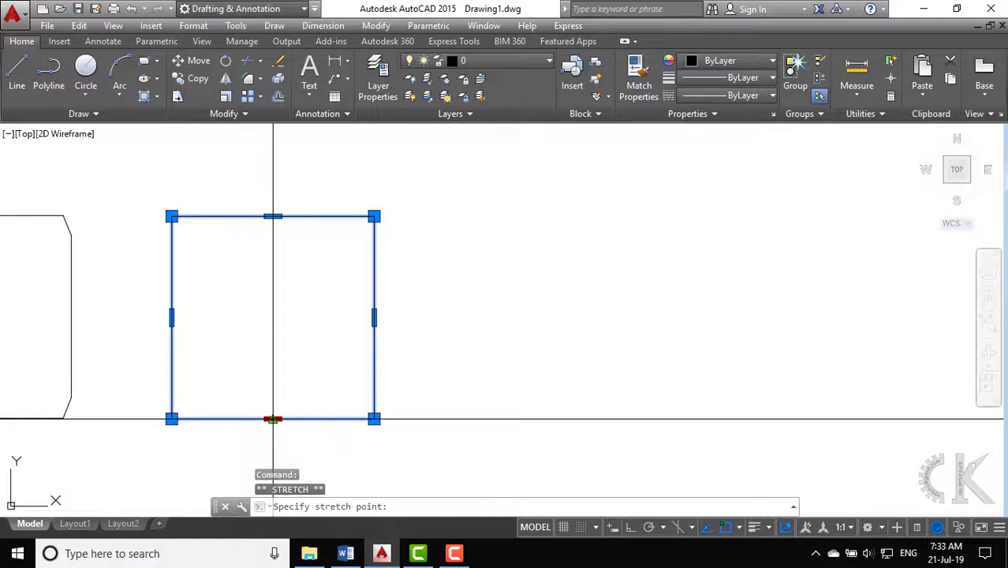
{"action": "key", "text": "ctrl"}
{"action": "key", "text": "ctrl"}
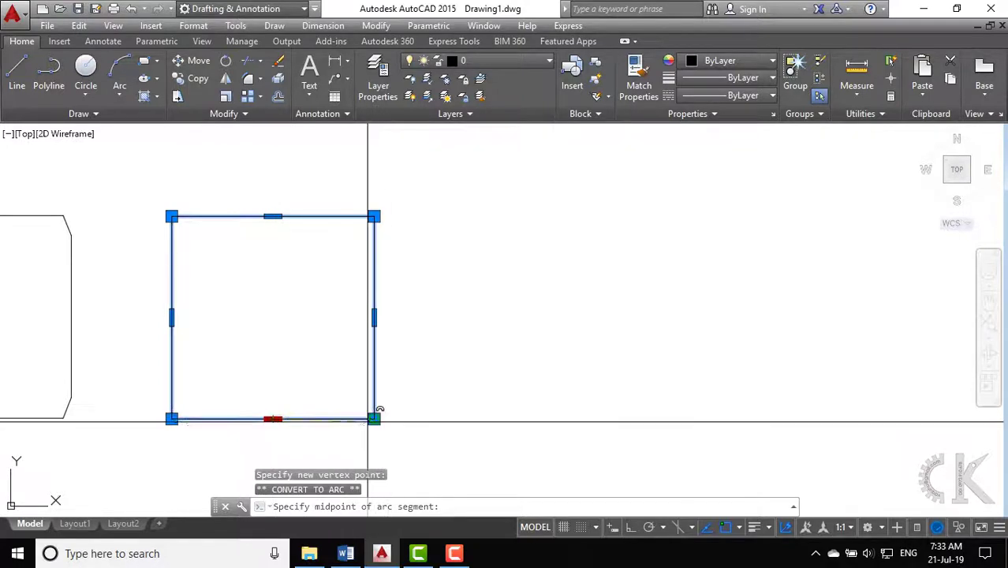
{"action": "key", "text": "space"}
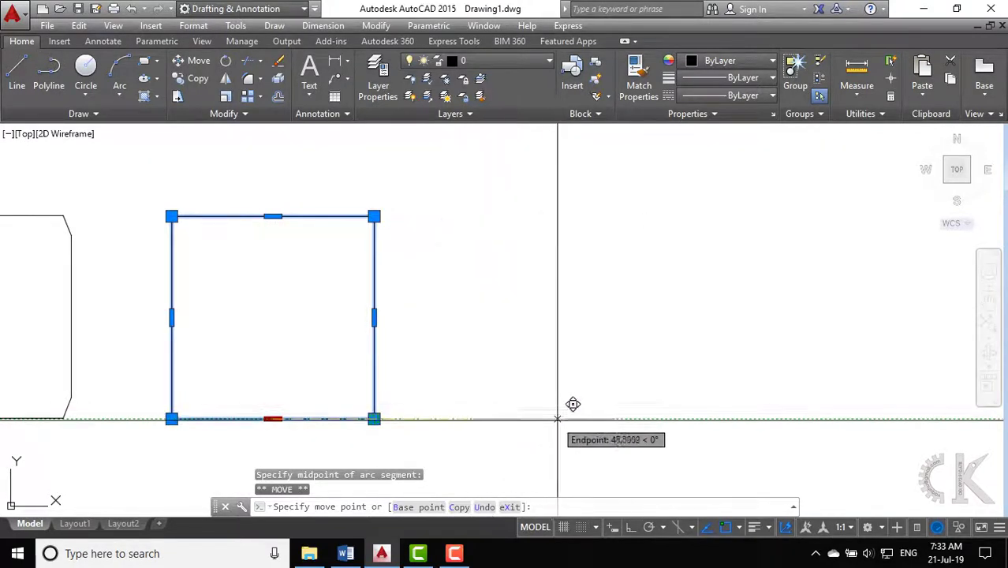
{"action": "left_click", "coordinate": [614, 418], "text": "ctrl"}
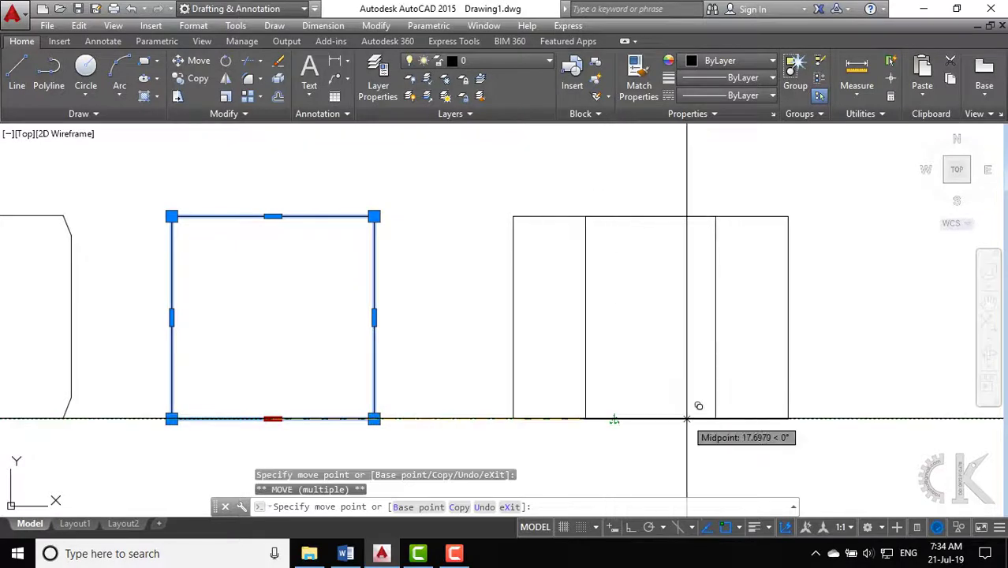
{"action": "mouse_move", "coordinate": [678, 416]}
{"action": "middle_mouse_down"}
{"action": "mouse_move", "coordinate": [529, 401]}
{"action": "mouse_move", "coordinate": [411, 405]}
{"action": "middle_mouse_up"}
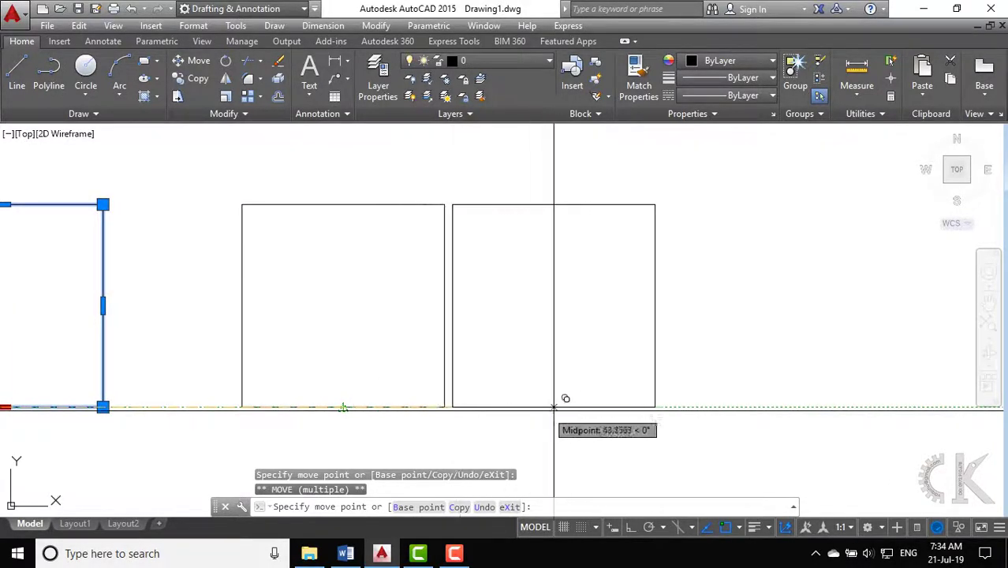
{"action": "left_click", "coordinate": [653, 408]}
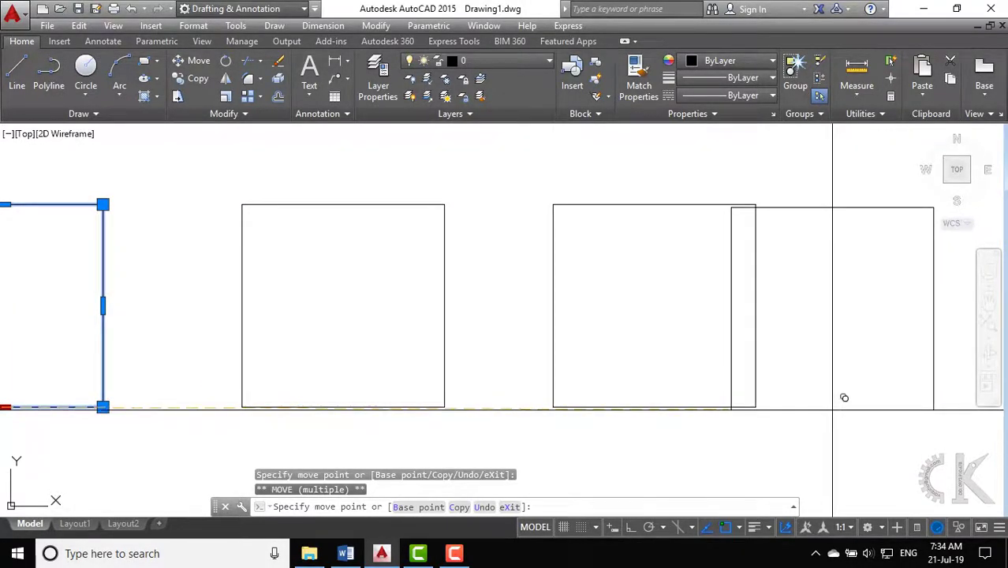
{"action": "middle_click_drag", "start_coordinate": [849, 410], "coordinate": [551, 398]}
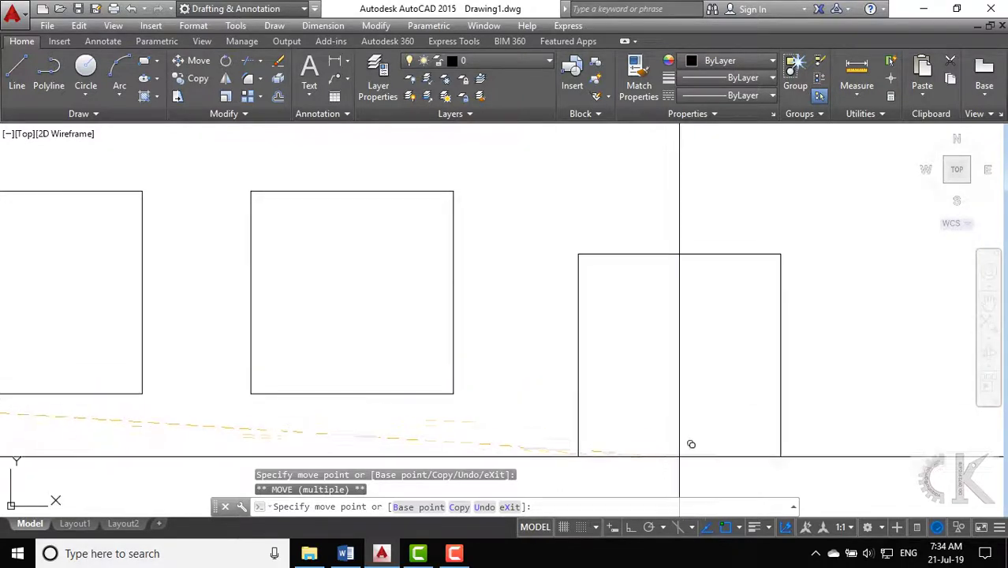
Turn on Ortho so the copies stay horizontally aligned, end placement, and recenter the row.
{"action": "key", "text": "F8"}
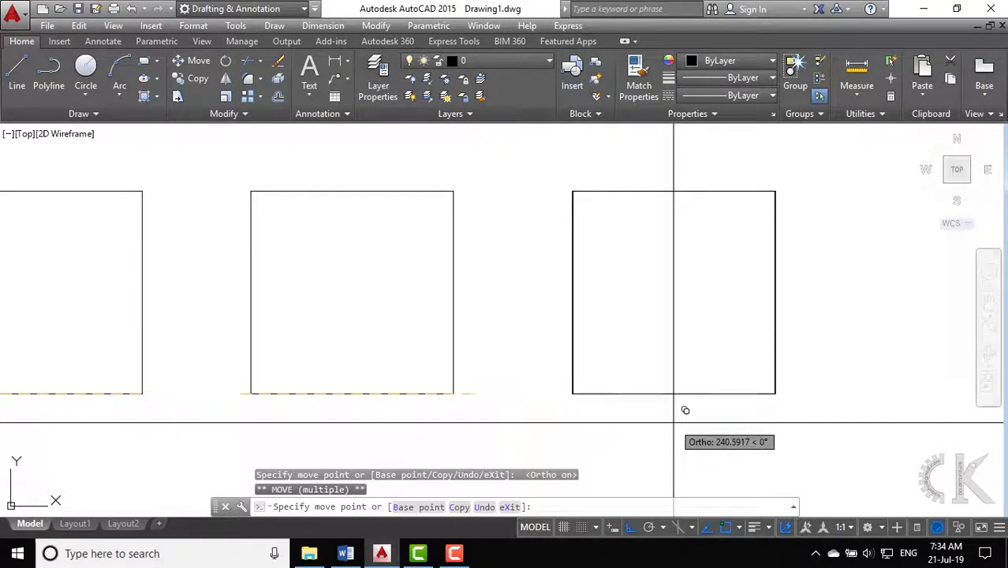
{"action": "key", "text": "Escape"}
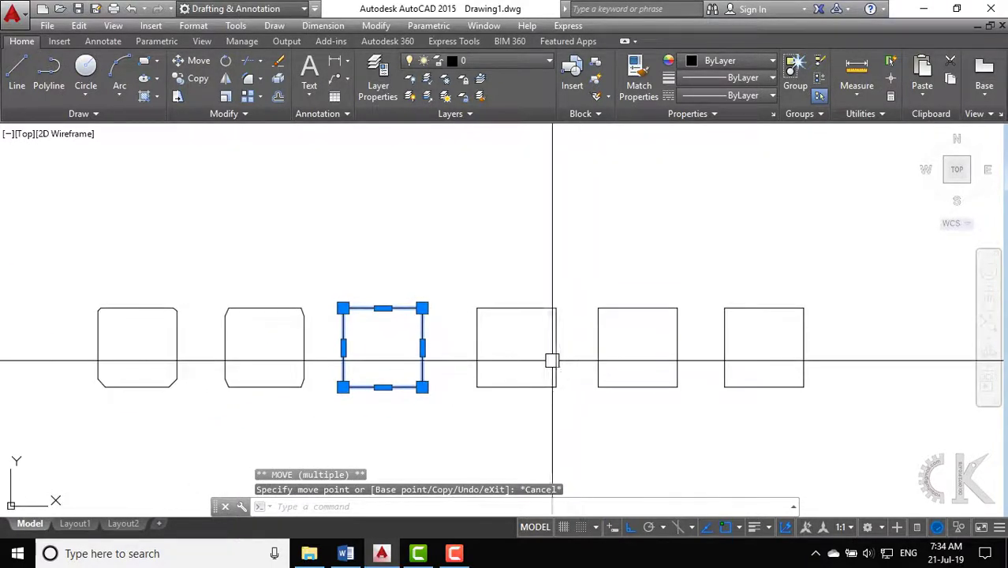
{"action": "key", "text": "Escape"}
{"action": "scroll", "coordinate": [453, 382], "scroll_direction": "up", "scroll_amount": 2}
{"action": "scroll", "coordinate": [365, 360], "scroll_direction": "up", "scroll_amount": 4}
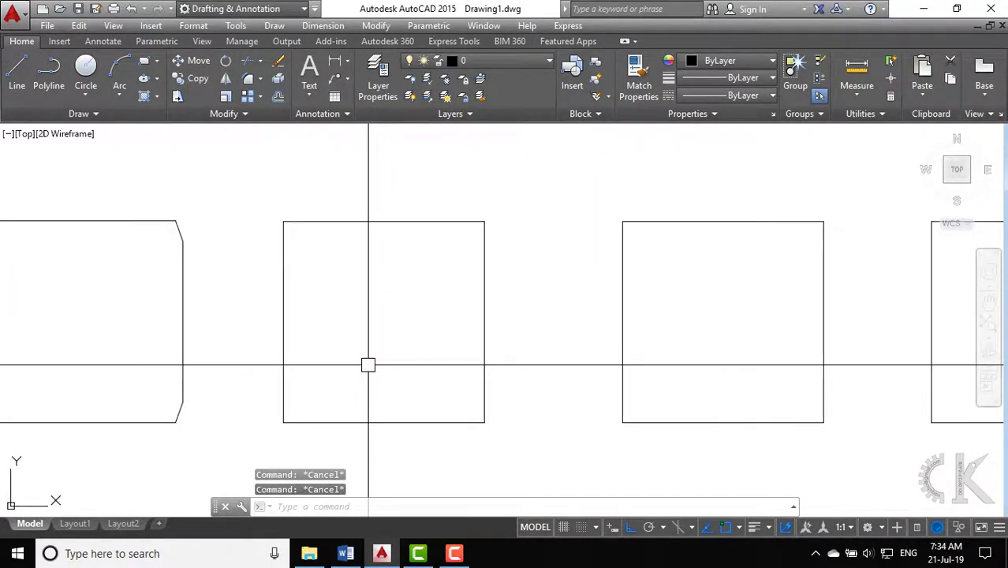
{"action": "mouse_move", "coordinate": [366, 362]}
{"action": "middle_mouse_down"}
{"action": "mouse_move", "coordinate": [426, 371]}
{"action": "mouse_move", "coordinate": [496, 353]}
{"action": "middle_mouse_up"}
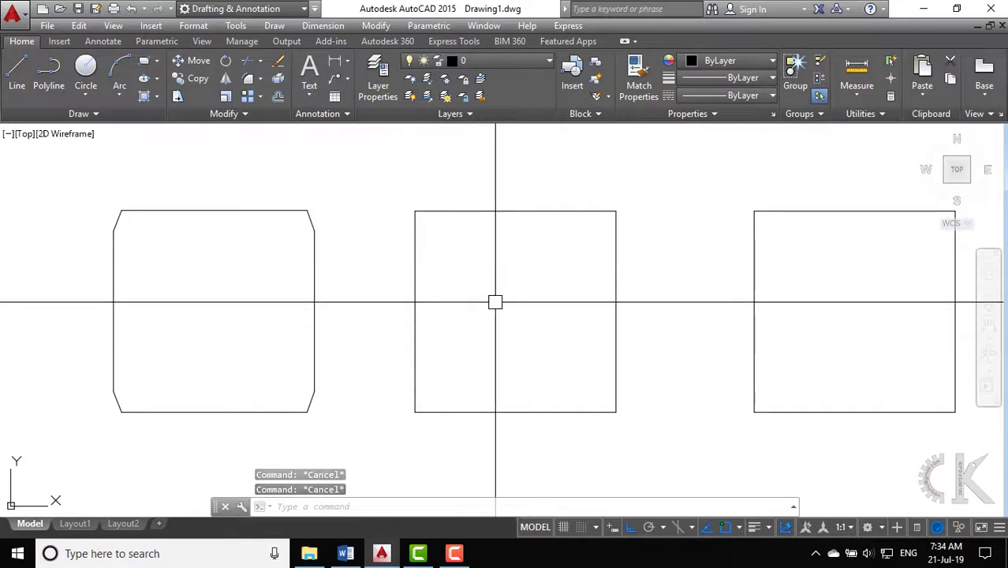
{"action": "left_click", "coordinate": [345, 554]}
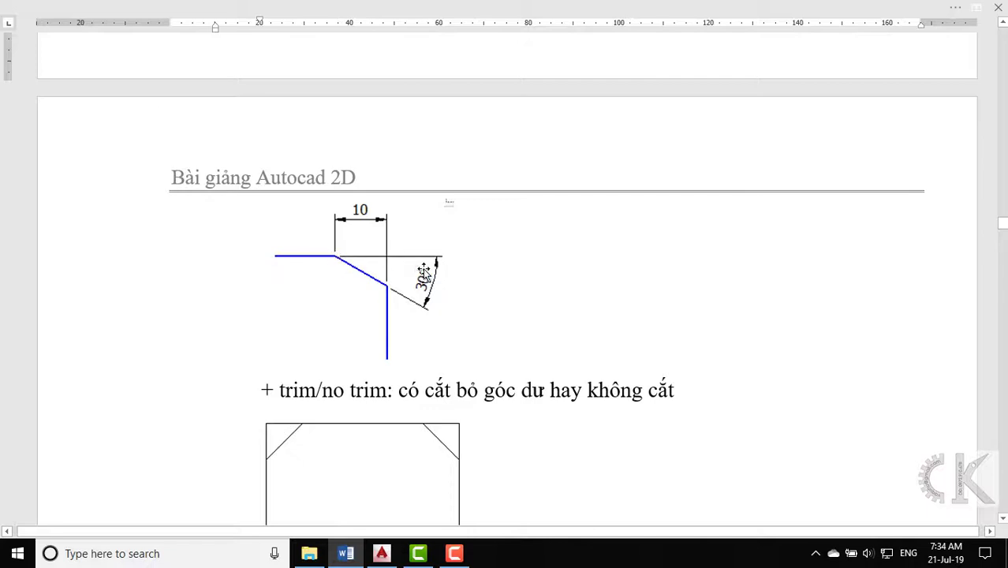
{"action": "left_click", "coordinate": [382, 553]}
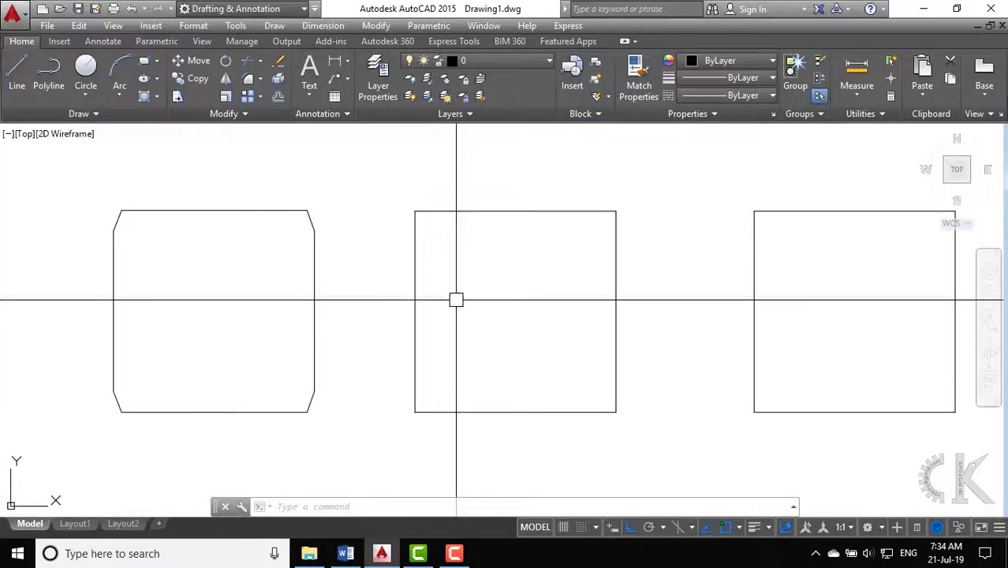
Start CHAMFER in Angle mode with chamfer length 5 and angle 30°.
{"action": "type", "text": "ch"}
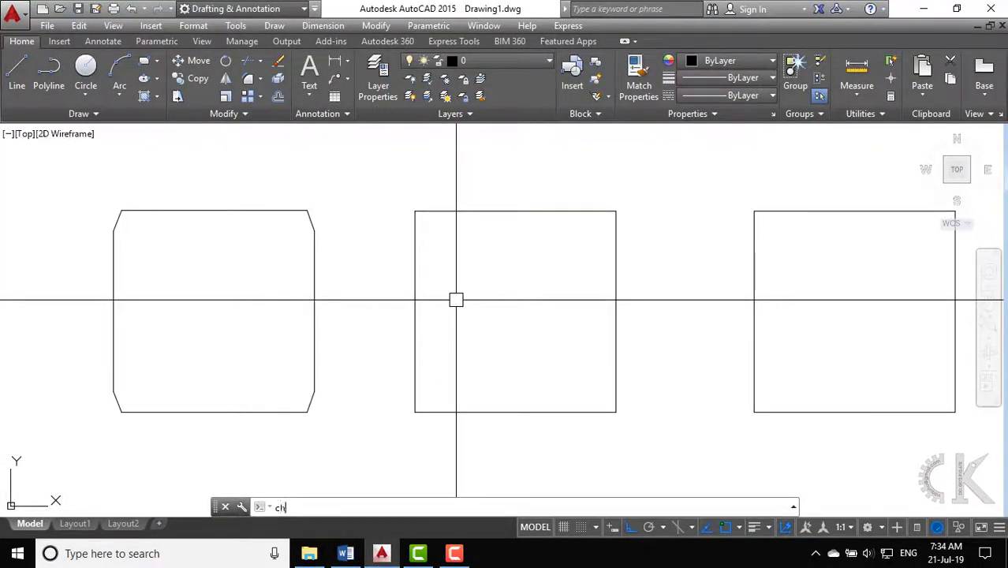
{"action": "type", "text": "a"}
{"action": "key", "text": "Return"}
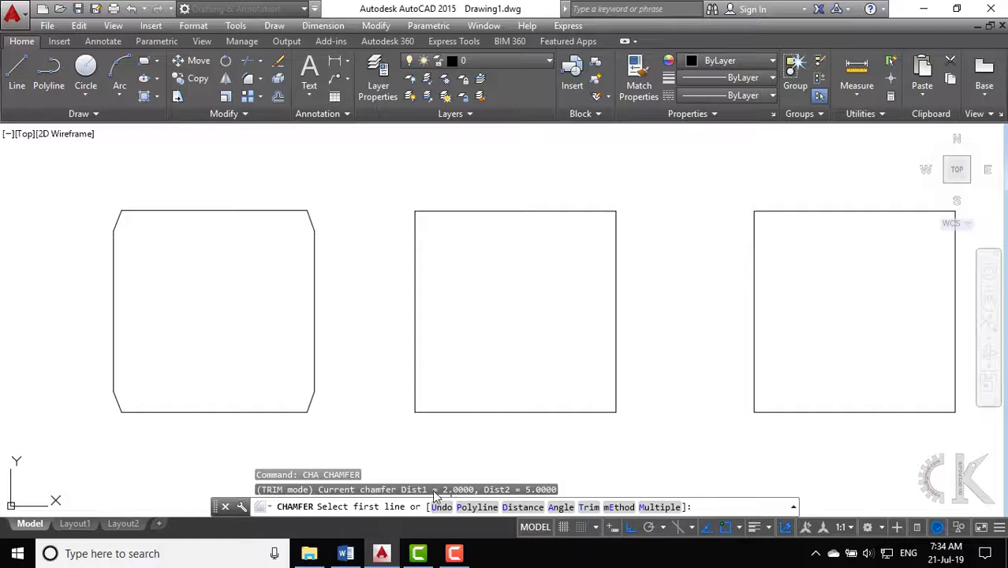
{"action": "left_click", "coordinate": [556, 508]}
{"action": "type", "text": "50"}
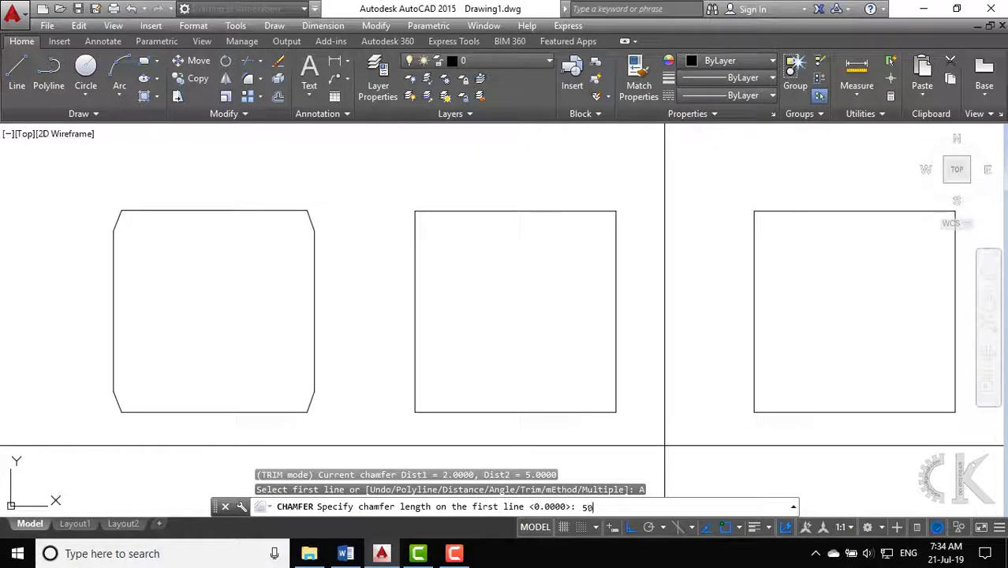
{"action": "key", "text": "BackSpace"}
{"action": "key", "text": "Return"}
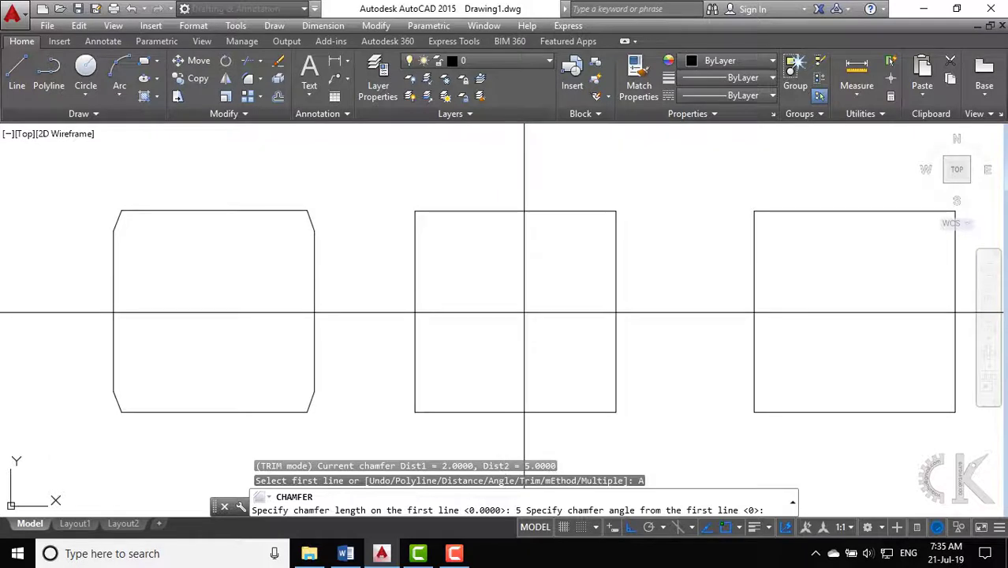
{"action": "type", "text": "30"}
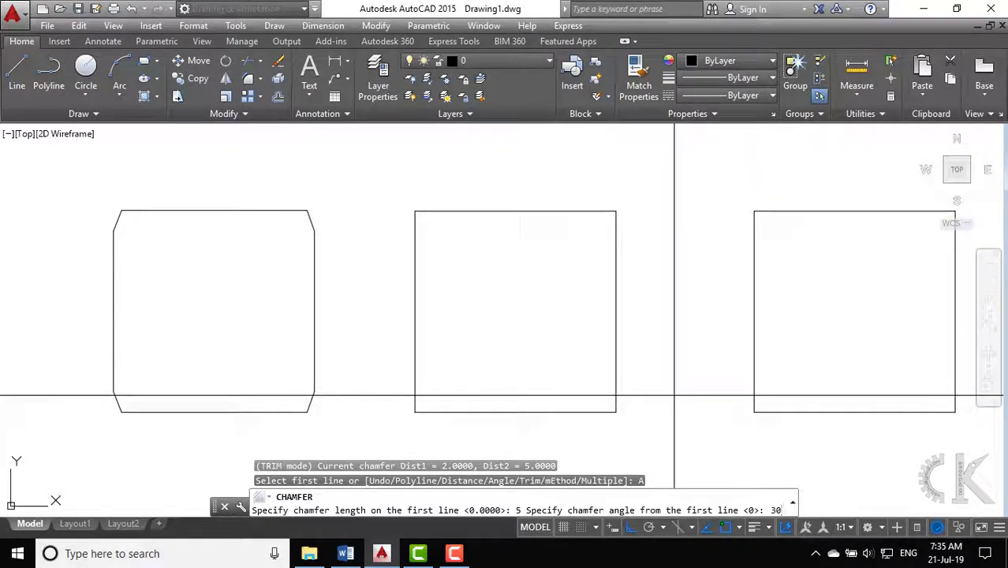
{"action": "key", "text": "Return"}
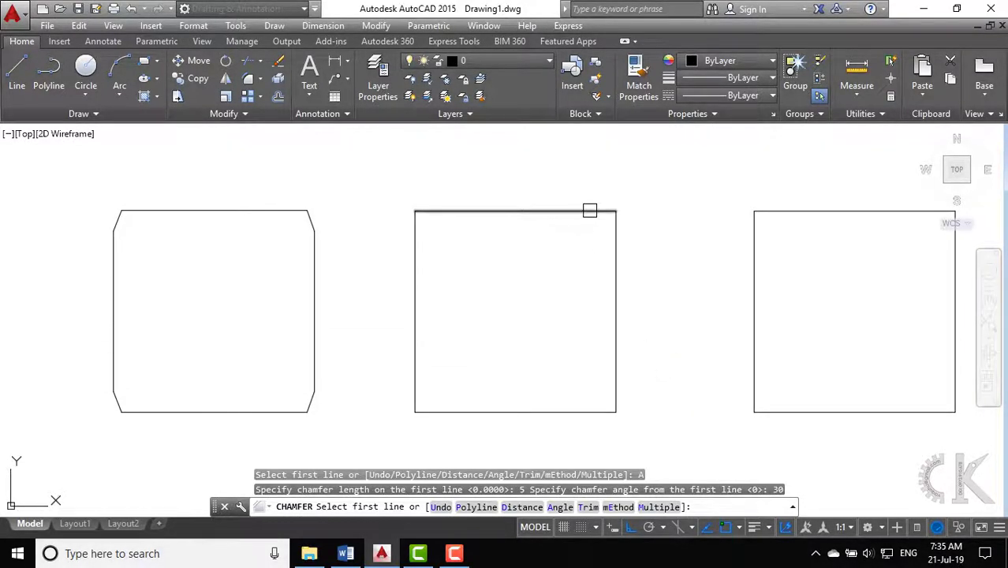
Bevel the middle rectangle's top-right corner from its top and right edges.
{"action": "left_click", "coordinate": [589, 210]}
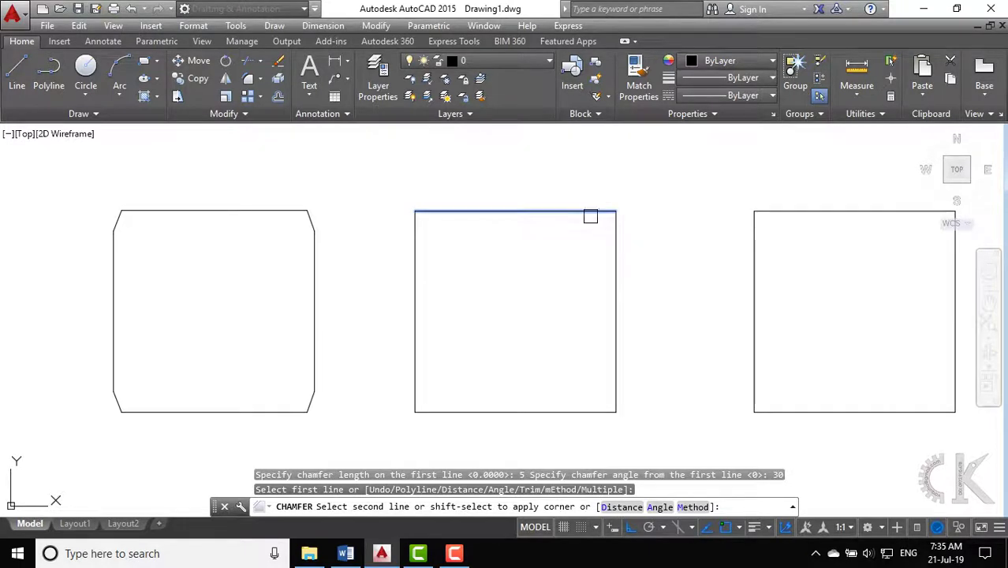
{"action": "left_click", "coordinate": [618, 245]}
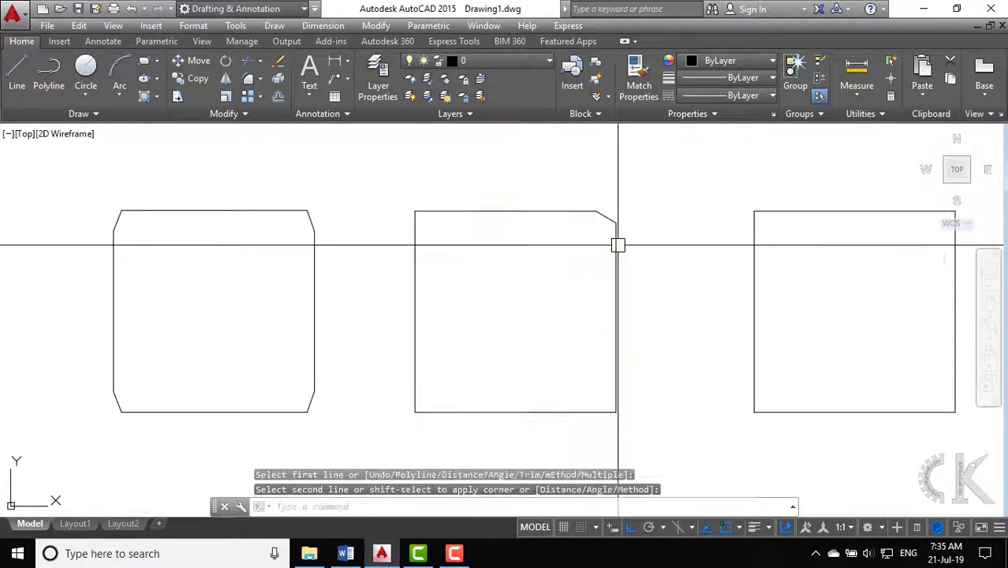
{"action": "scroll", "coordinate": [618, 245], "scroll_direction": "up", "scroll_amount": 3}
{"action": "scroll", "coordinate": [623, 218], "scroll_direction": "up", "scroll_amount": 2}
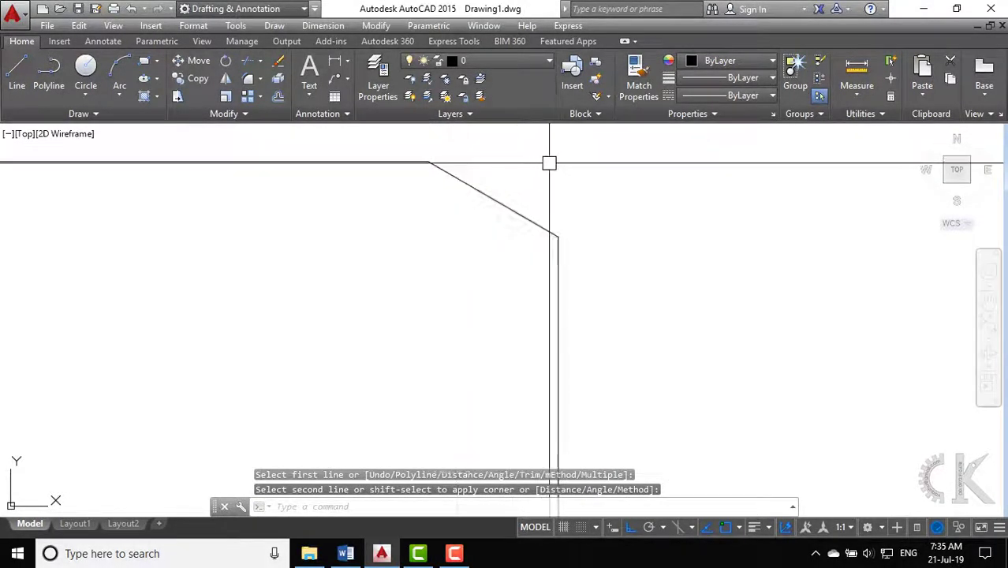
{"action": "scroll", "coordinate": [462, 236], "scroll_direction": "down", "scroll_amount": 2}
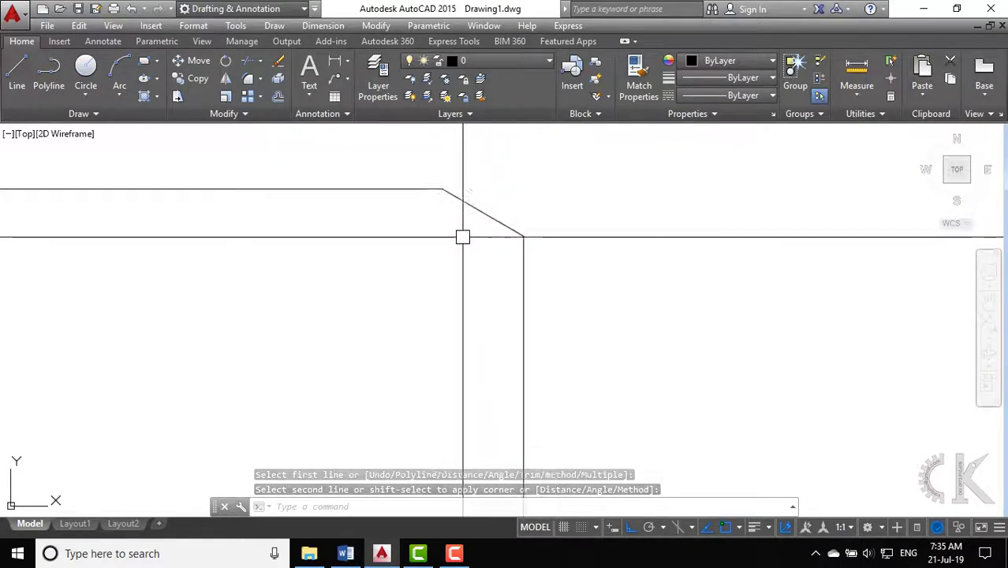
{"action": "scroll", "coordinate": [648, 259], "scroll_direction": "down", "scroll_amount": 2}
{"action": "middle_click_drag", "start_coordinate": [648, 259], "coordinate": [850, 274]}
Repeat the 5, 30° chamfer on the top-left corner using the top and left edges.
{"action": "key", "text": "Return"}
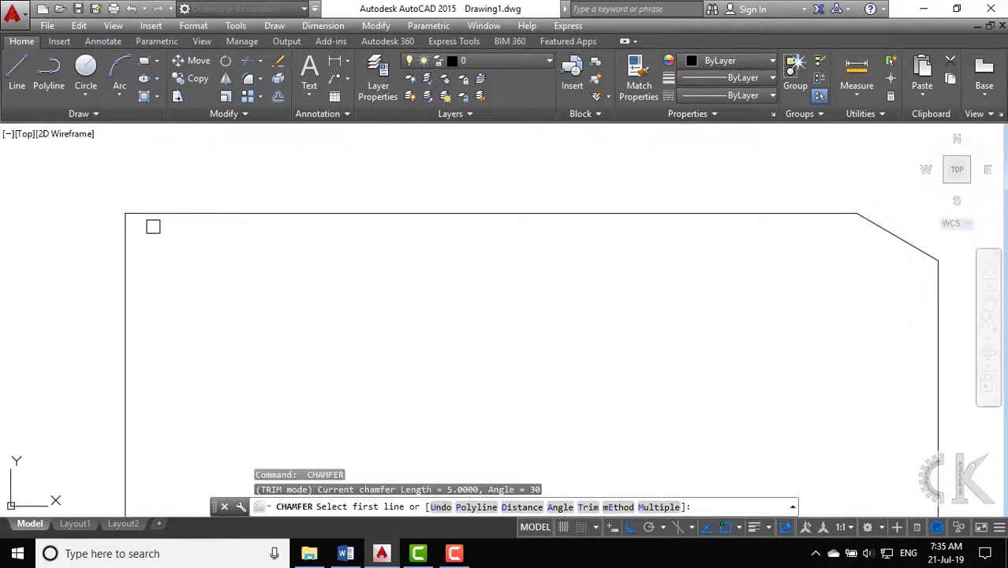
{"action": "left_click", "coordinate": [155, 212]}
{"action": "left_click", "coordinate": [126, 261]}
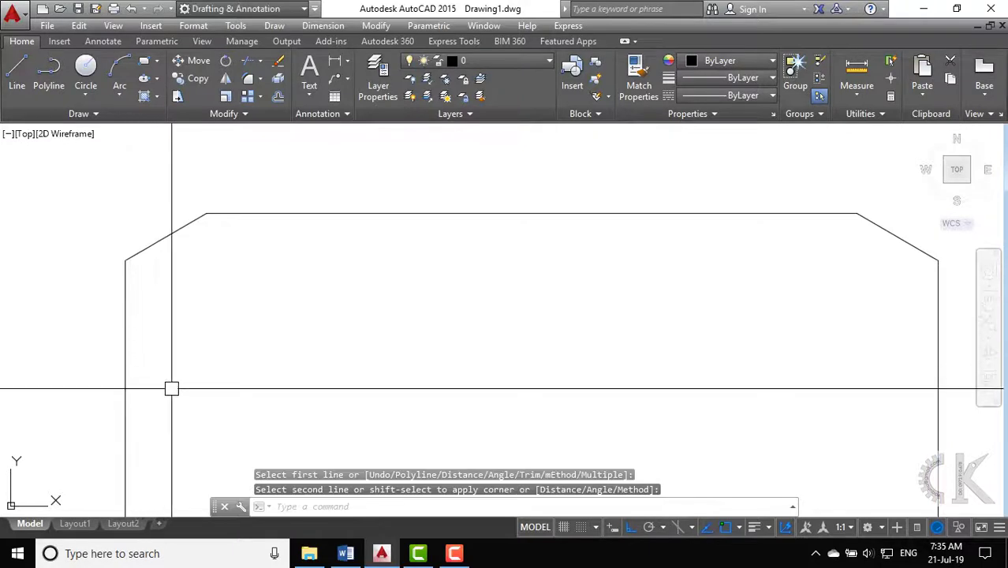
{"action": "scroll", "coordinate": [319, 362], "scroll_direction": "down", "scroll_amount": 2}
{"action": "scroll", "coordinate": [319, 362], "scroll_direction": "down", "scroll_amount": 2}
{"action": "middle_click_drag", "start_coordinate": [421, 365], "coordinate": [381, 276]}
{"action": "mouse_move", "coordinate": [326, 362]}
{"action": "middle_mouse_down"}
{"action": "mouse_move", "coordinate": [321, 331]}
{"action": "mouse_move", "coordinate": [403, 340]}
{"action": "middle_mouse_up"}
Scroll the Word notes to the trim/no-trim and polyline chamfer figures, then return to AutoCAD.
{"action": "left_click", "coordinate": [345, 553]}
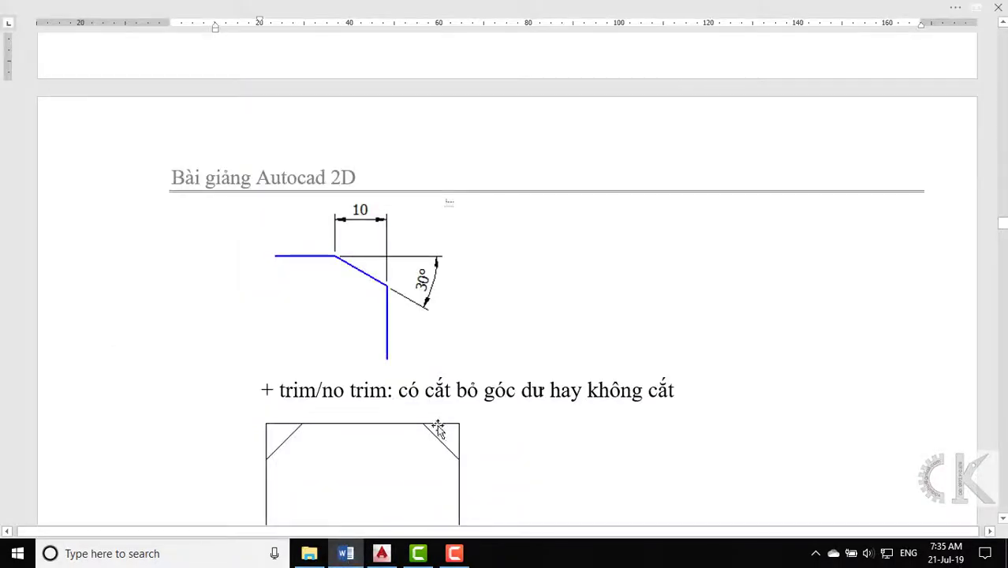
{"action": "scroll", "coordinate": [456, 403], "scroll_direction": "down", "scroll_amount": 1}
{"action": "scroll", "coordinate": [505, 355], "scroll_direction": "down", "scroll_amount": 2}
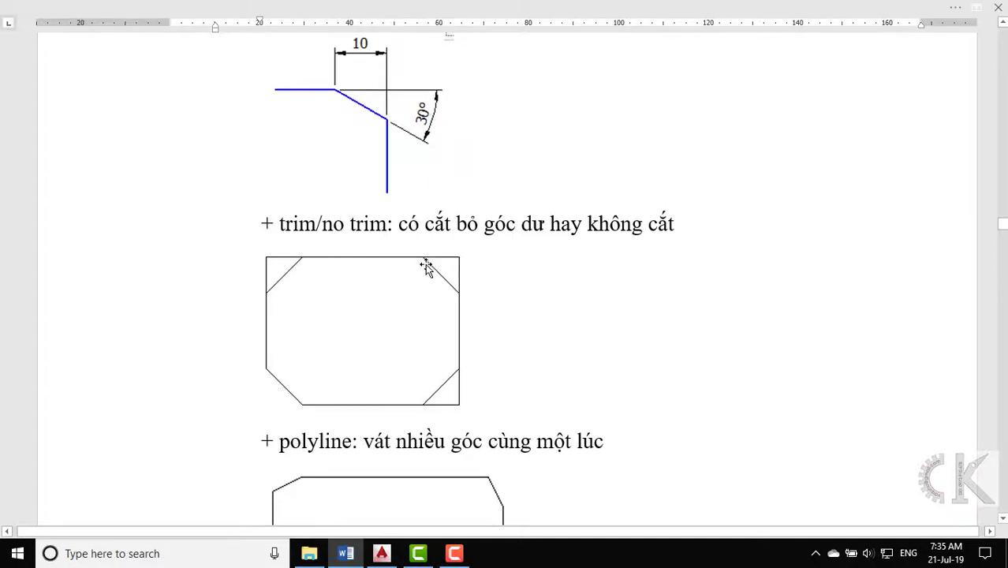
{"action": "scroll", "coordinate": [427, 266], "scroll_direction": "down", "scroll_amount": 1}
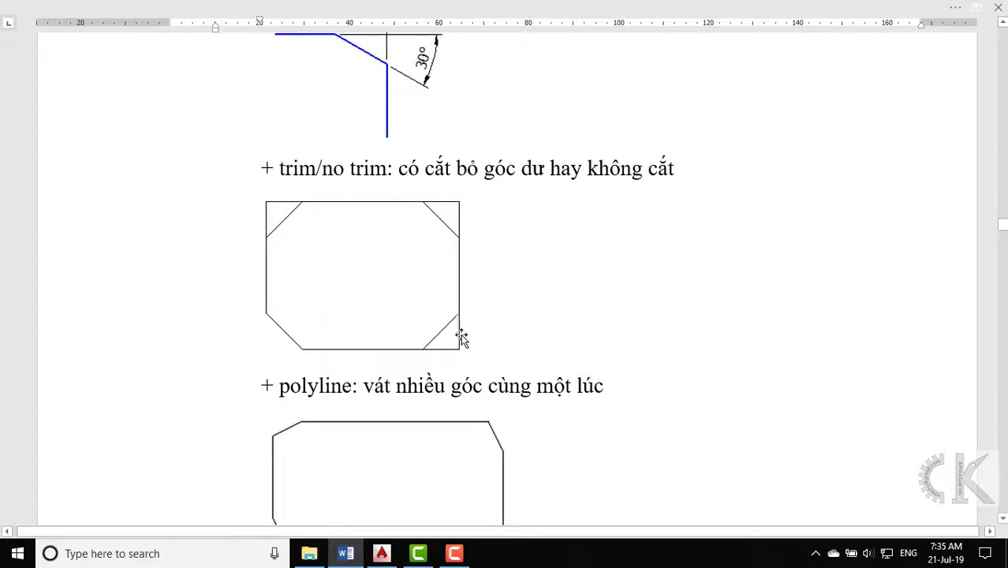
{"action": "left_click", "coordinate": [381, 553]}
Start CHAMFER and switch its Trim option to No trim.
{"action": "middle_click_drag", "start_coordinate": [477, 401], "coordinate": [478, 395]}
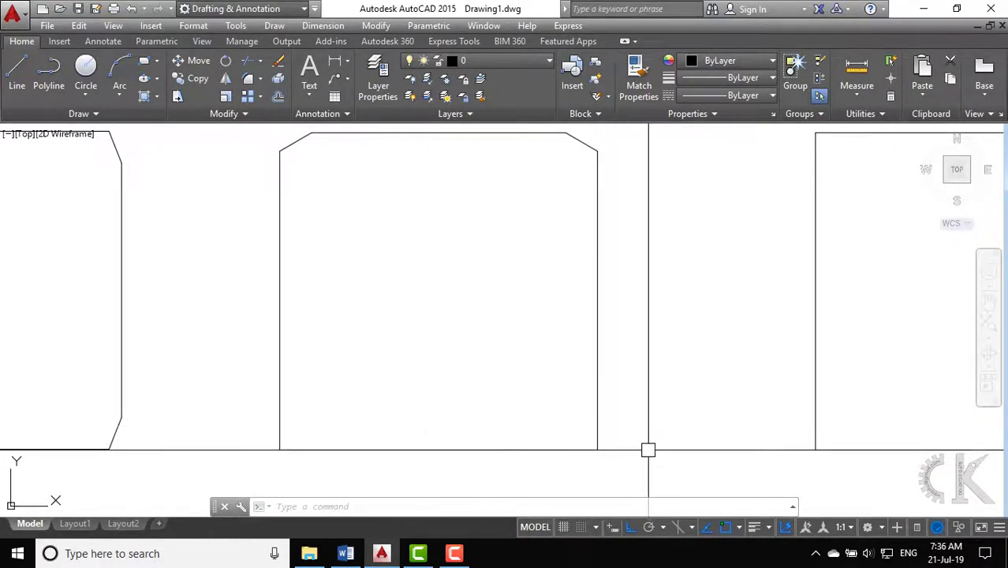
{"action": "type", "text": "cha"}
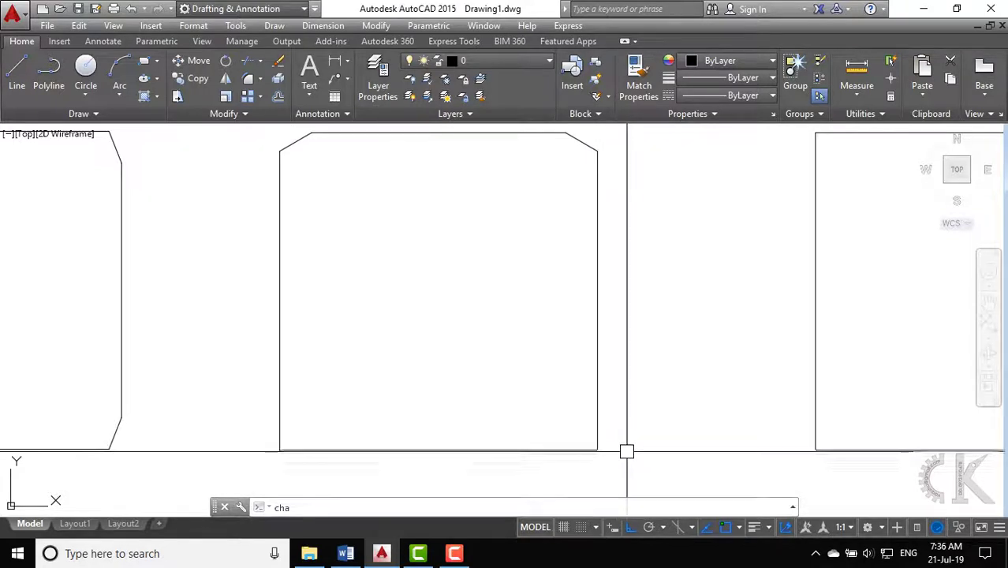
{"action": "key", "text": "Return"}
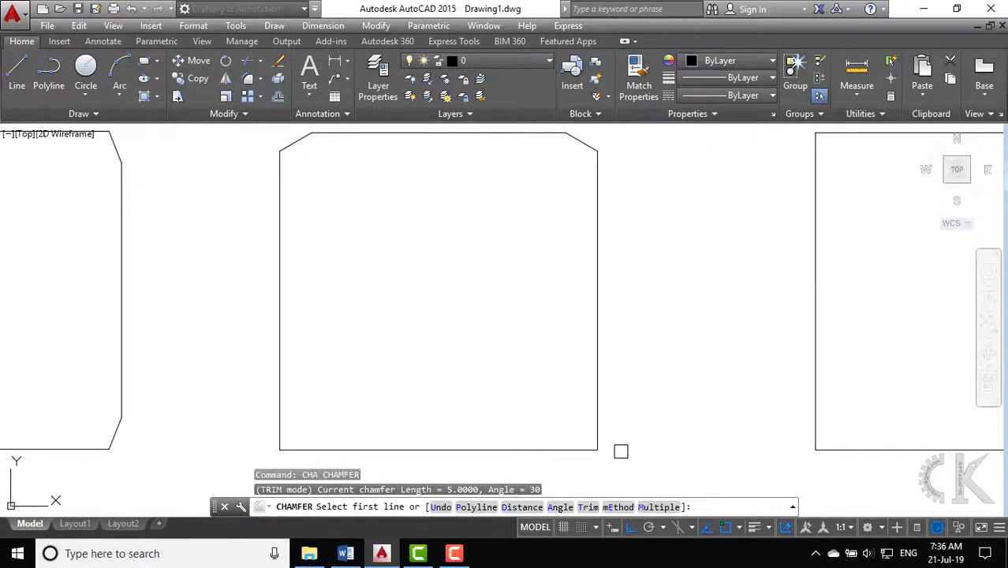
{"action": "left_click", "coordinate": [590, 508]}
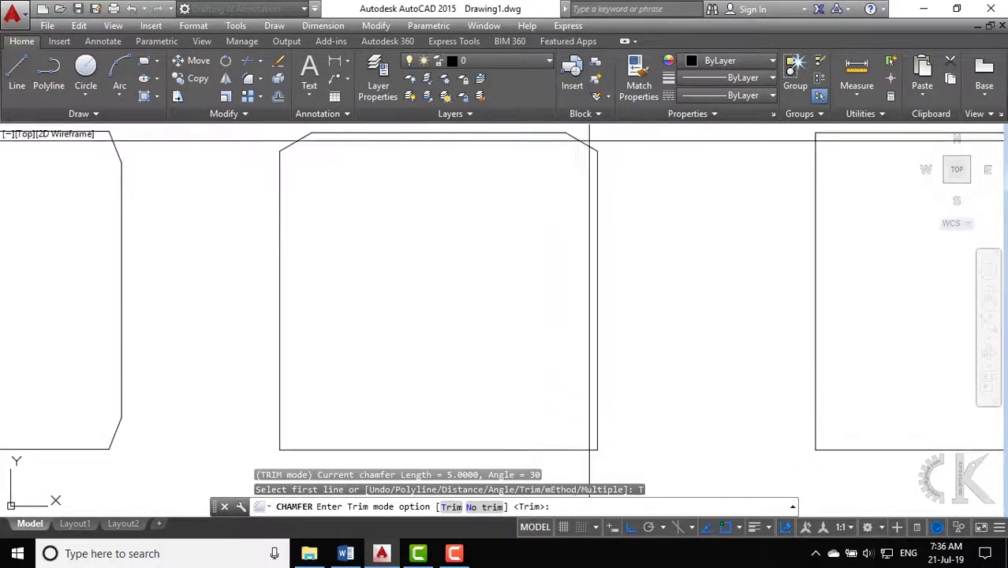
{"action": "left_click", "coordinate": [495, 510]}
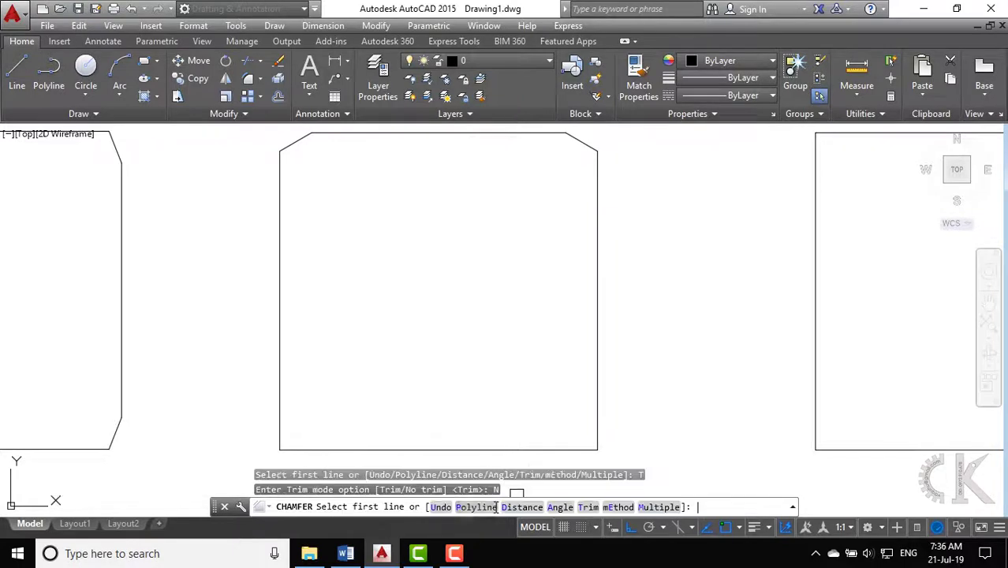
Add an untrimmed 5, 30° chamfer across the bottom-left corner from the bottom and left edges.
{"action": "left_click", "coordinate": [560, 450]}
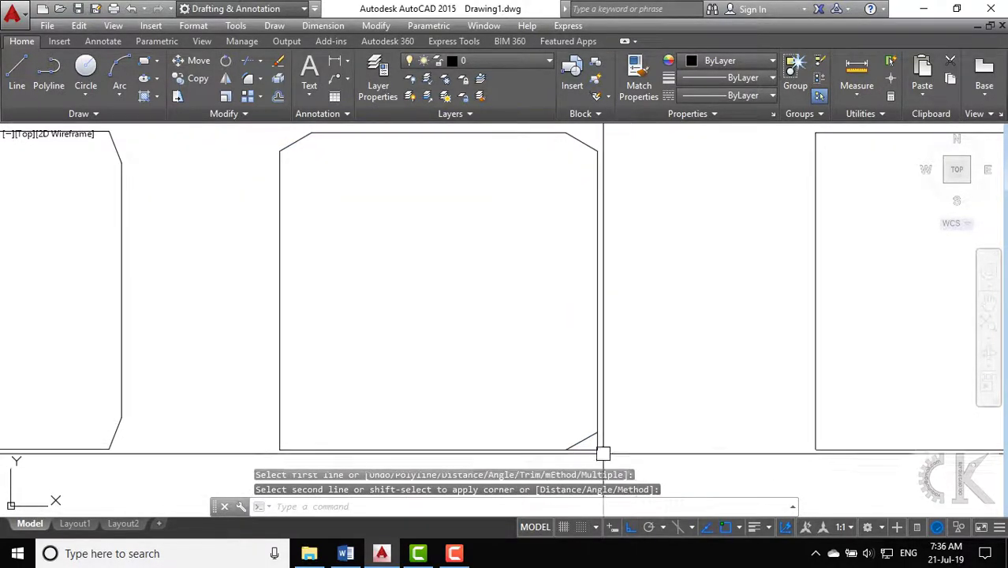
{"action": "scroll", "coordinate": [603, 451], "scroll_direction": "up", "scroll_amount": 2}
{"action": "scroll", "coordinate": [619, 315], "scroll_direction": "up", "scroll_amount": 2}
{"action": "scroll", "coordinate": [612, 345], "scroll_direction": "up", "scroll_amount": 2}
{"action": "scroll", "coordinate": [522, 382], "scroll_direction": "down", "scroll_amount": 2}
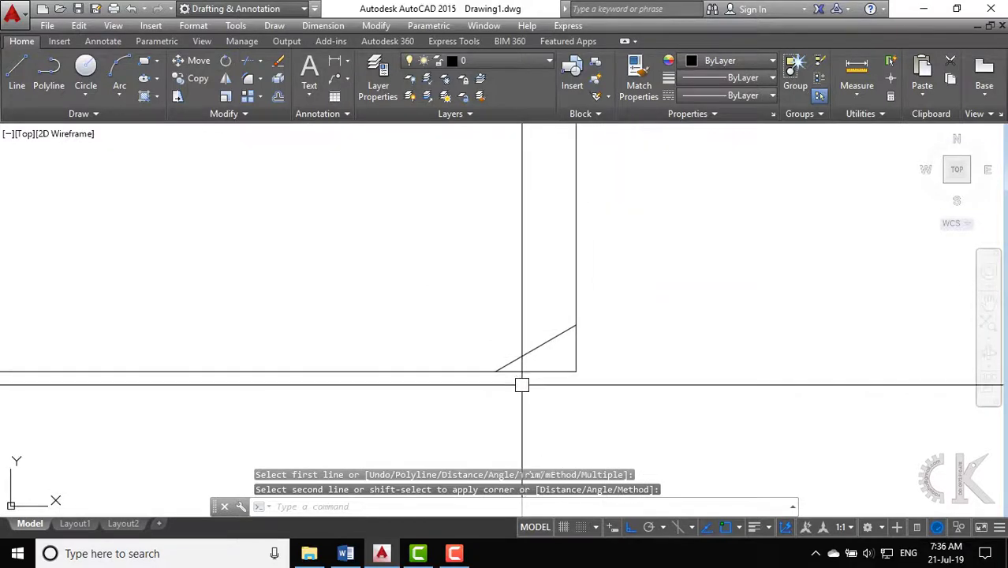
{"action": "middle_click_drag", "start_coordinate": [469, 395], "coordinate": [757, 359]}
{"action": "key", "text": "Escape"}
{"action": "key", "text": "Return"}
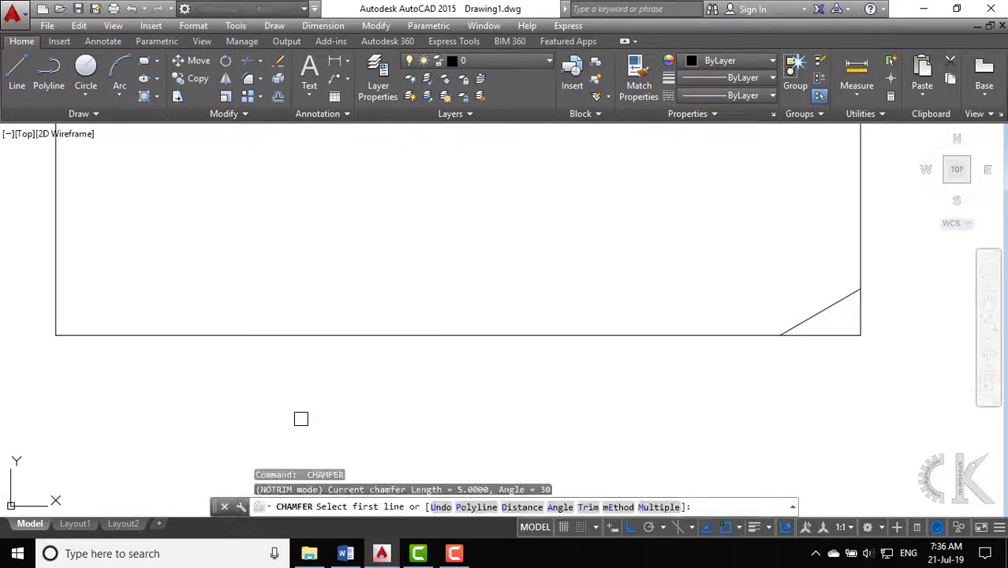
{"action": "left_click", "coordinate": [126, 337]}
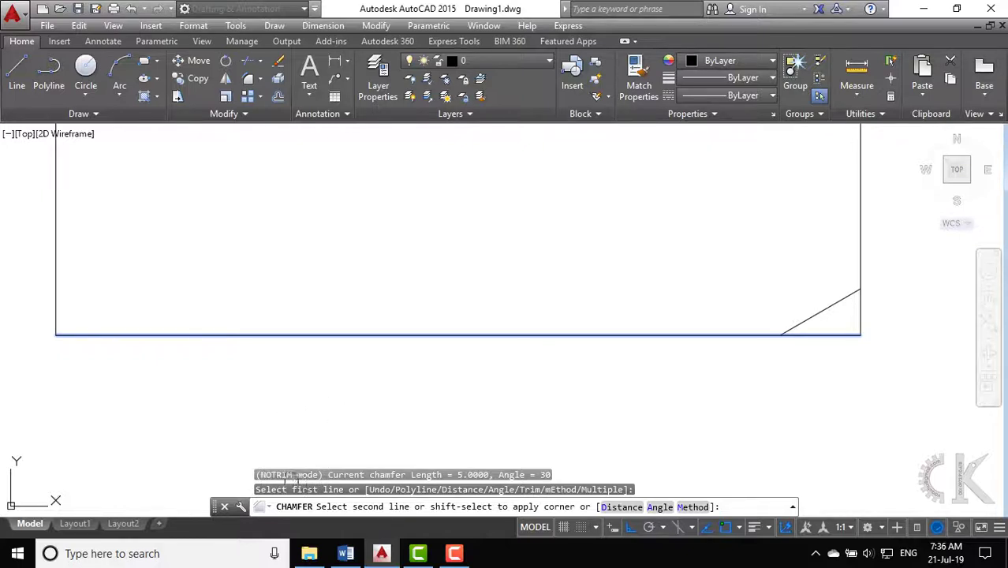
{"action": "left_click", "coordinate": [59, 309]}
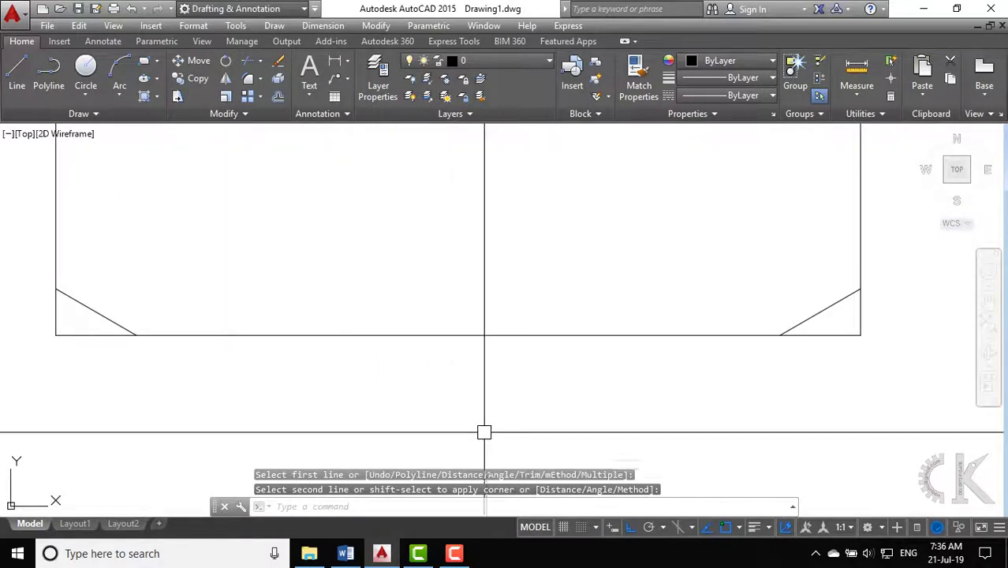
{"action": "scroll", "coordinate": [464, 431], "scroll_direction": "down", "scroll_amount": 3}
{"action": "mouse_move", "coordinate": [475, 397]}
{"action": "middle_mouse_down"}
{"action": "mouse_move", "coordinate": [3, 421]}
{"action": "mouse_move", "coordinate": [12, 443]}
{"action": "middle_mouse_up"}
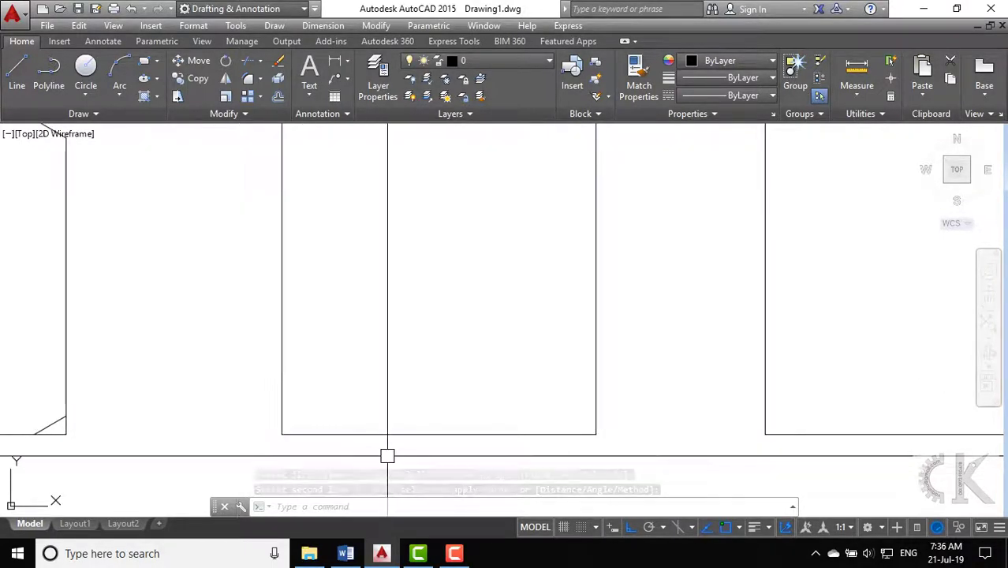
Restore Trim mode and cut the middle rectangle's bottom-right corner at 5, 30°.
{"action": "key", "text": "Return"}
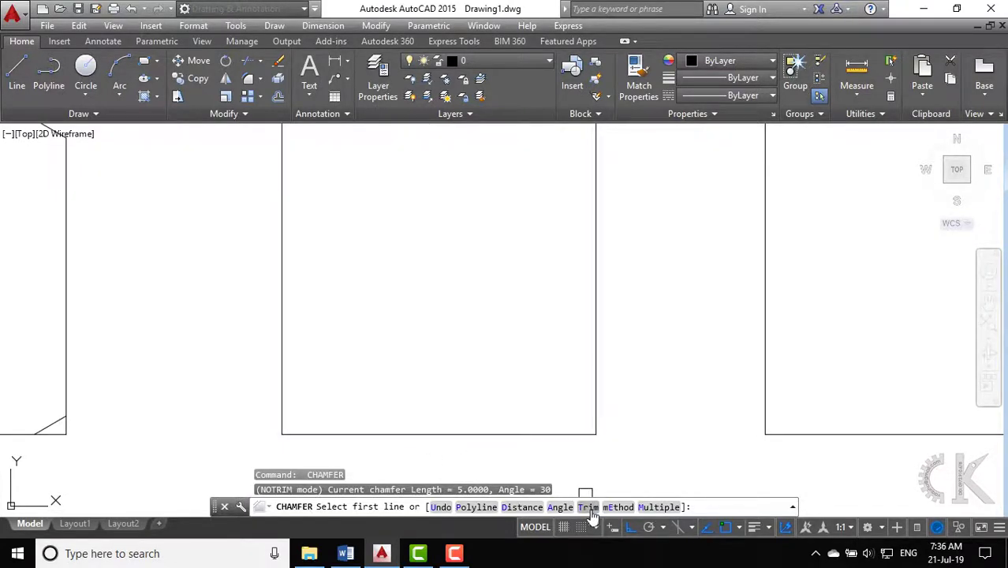
{"action": "left_click", "coordinate": [590, 507]}
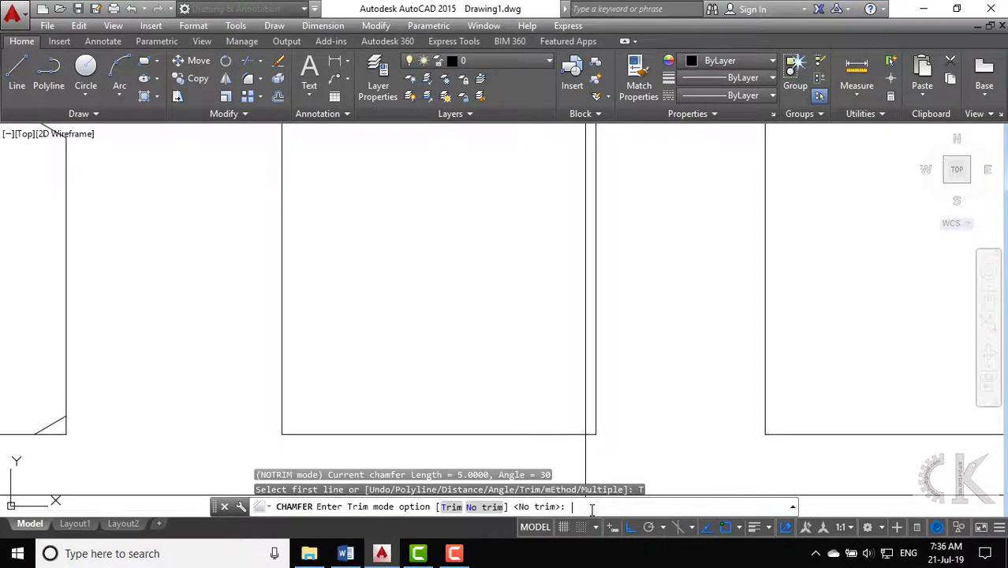
{"action": "left_click", "coordinate": [447, 507]}
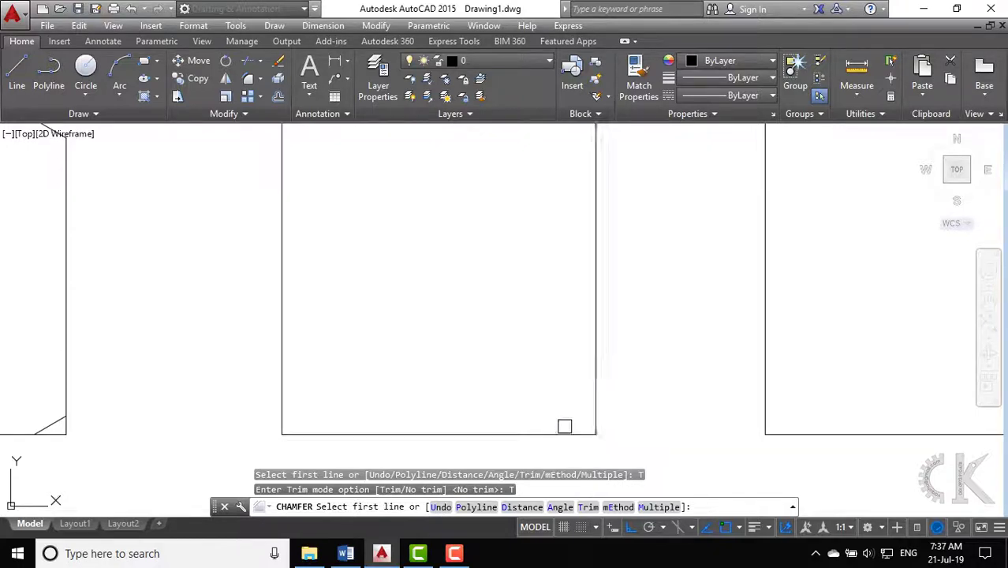
{"action": "left_click", "coordinate": [564, 433]}
{"action": "left_click", "coordinate": [593, 412]}
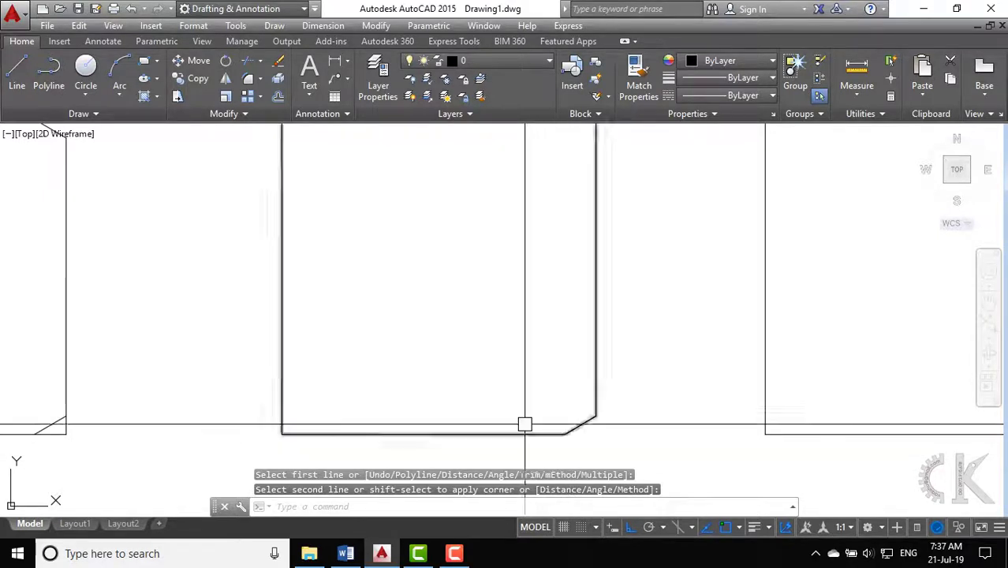
{"action": "mouse_move", "coordinate": [537, 452]}
{"action": "middle_mouse_down"}
{"action": "mouse_move", "coordinate": [492, 332]}
{"action": "mouse_move", "coordinate": [482, 268]}
{"action": "middle_mouse_up"}
Cut the bottom-left corner the same way from the bottom and left edges.
{"action": "key", "text": "Return"}
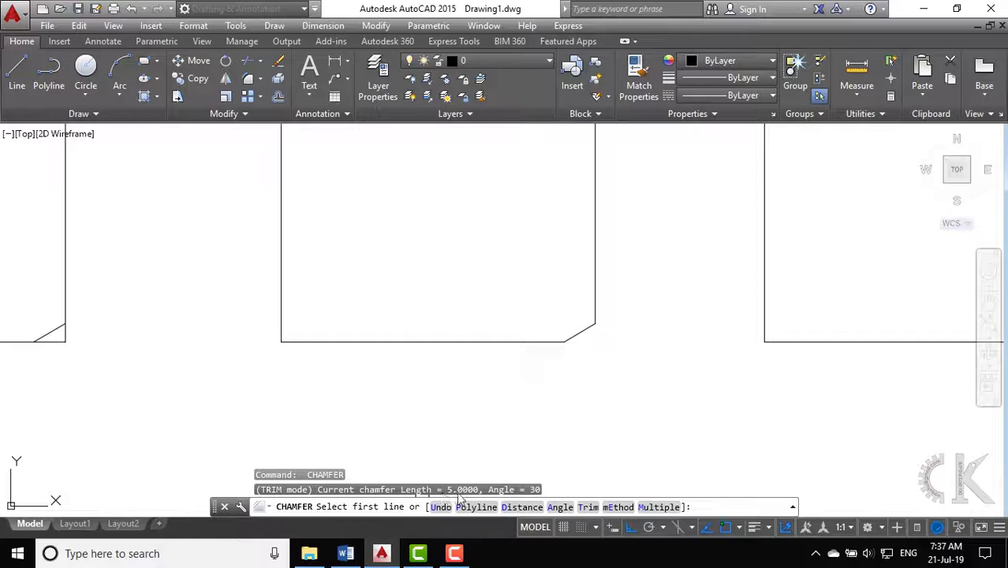
{"action": "left_click", "coordinate": [309, 341]}
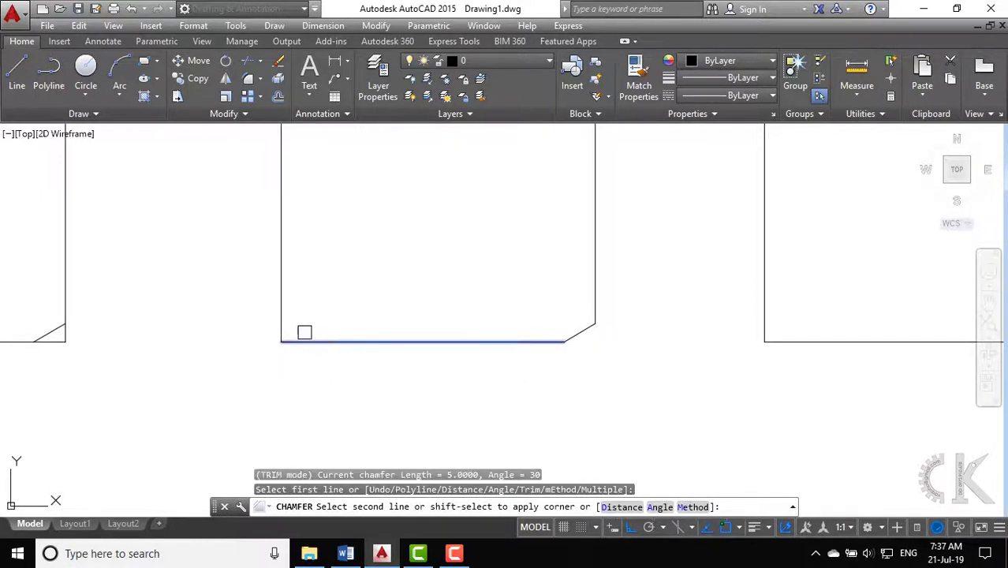
{"action": "left_click", "coordinate": [282, 302]}
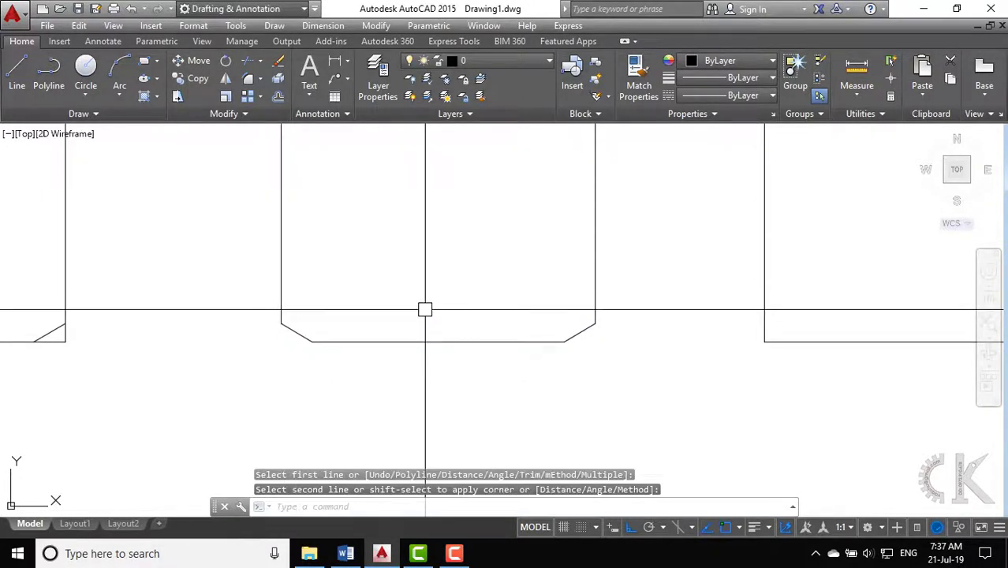
Scroll Word to the polyline chamfer example, then switch back to AutoCAD.
{"action": "left_click", "coordinate": [345, 553]}
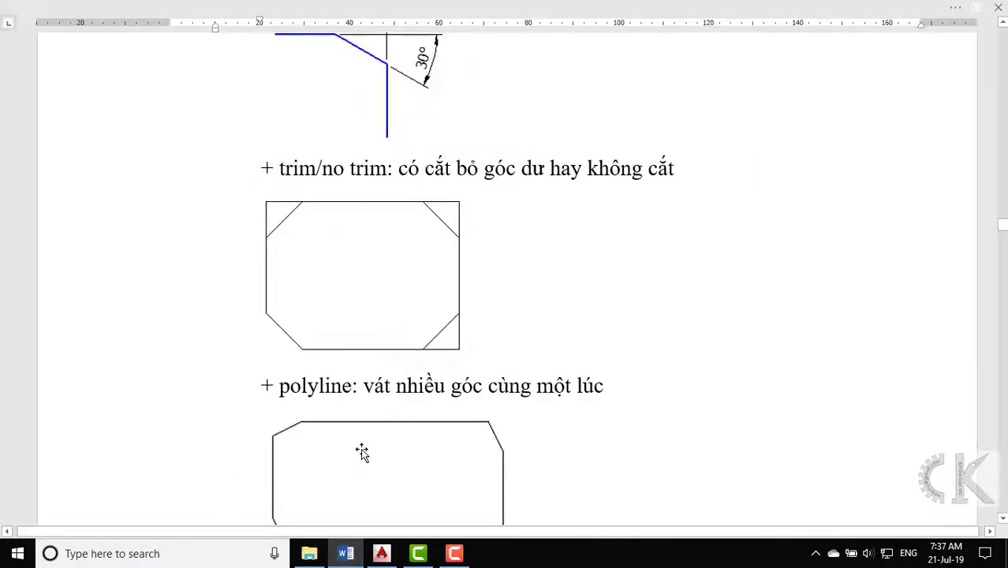
{"action": "scroll", "coordinate": [359, 444], "scroll_direction": "down", "scroll_amount": 3}
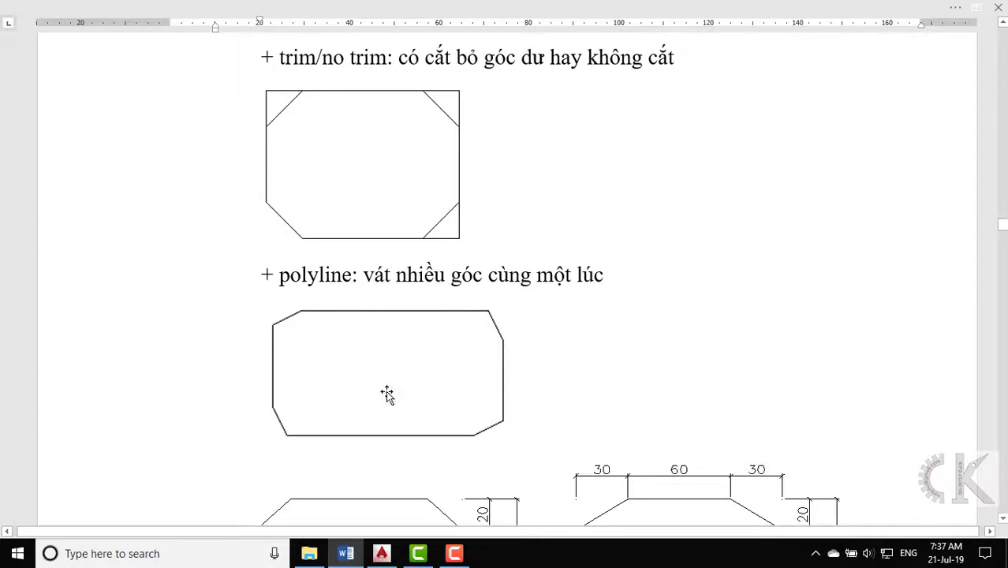
{"action": "left_click", "coordinate": [382, 552]}
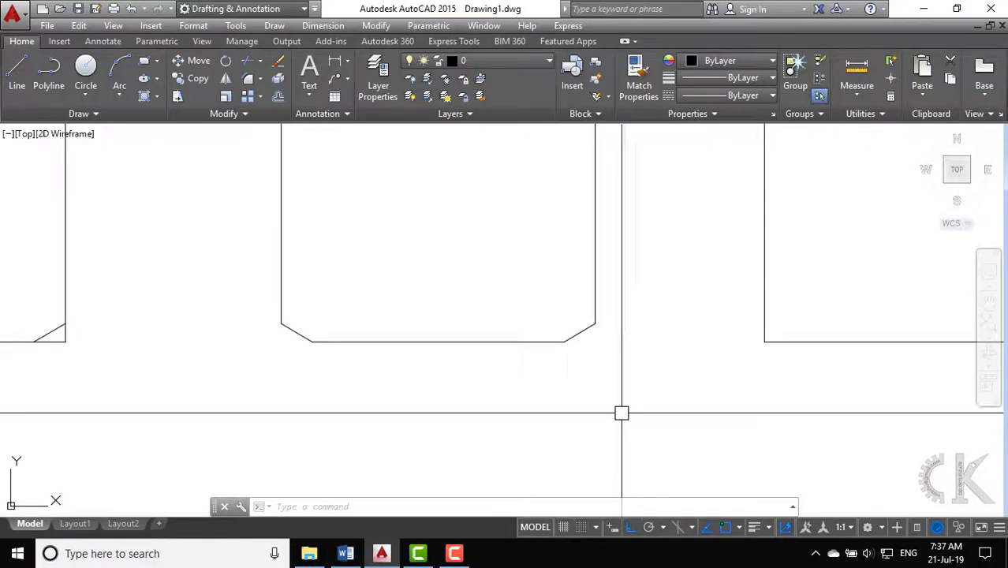
Chamfer all four corners of the middle square in one Polyline pass with distances 5 and 5.
{"action": "scroll", "coordinate": [620, 412], "scroll_direction": "down", "scroll_amount": 2}
{"action": "mouse_move", "coordinate": [621, 412]}
{"action": "middle_mouse_down"}
{"action": "mouse_move", "coordinate": [823, 340]}
{"action": "mouse_move", "coordinate": [536, 367]}
{"action": "middle_mouse_up"}
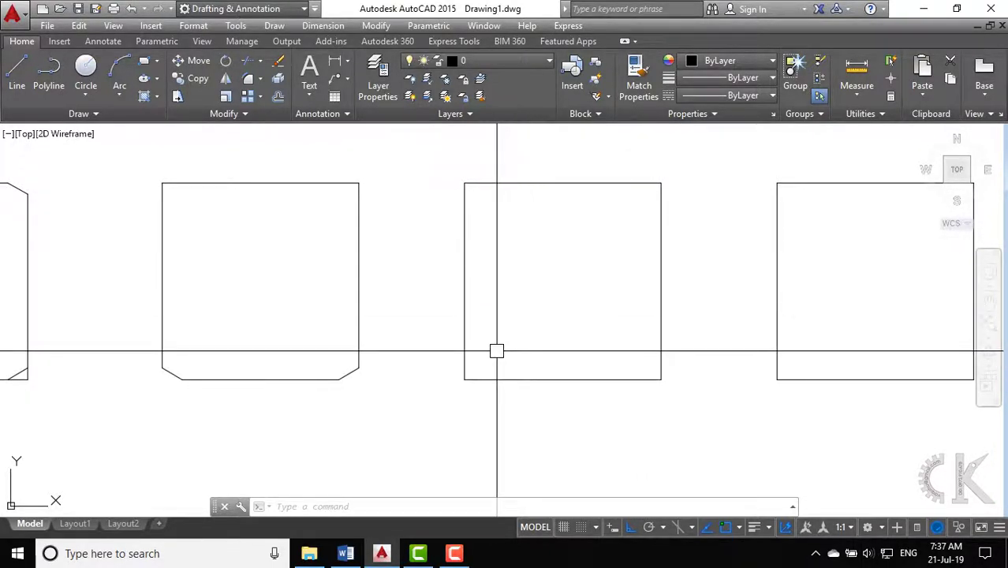
{"action": "type", "text": "ca"}
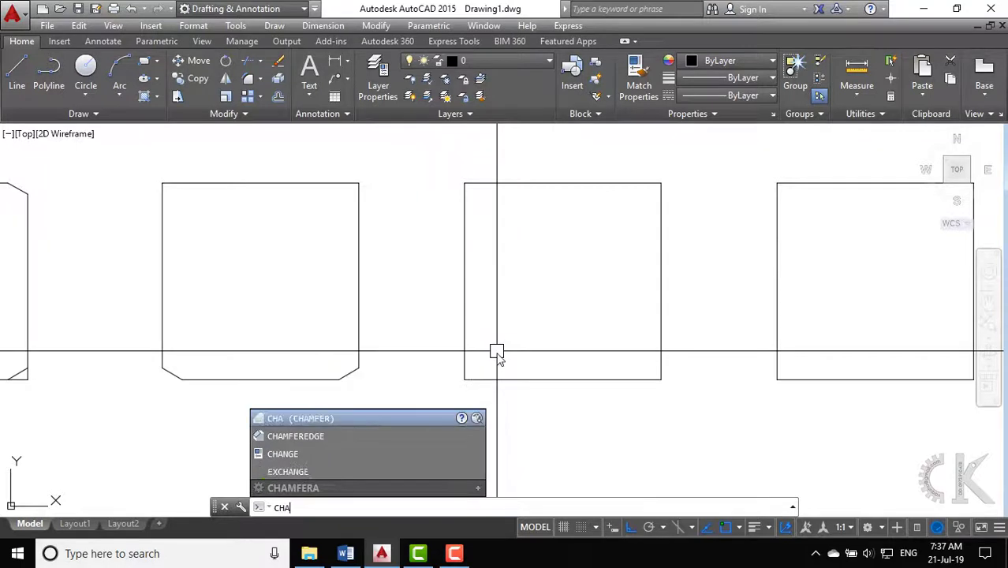
{"action": "key", "text": "Return"}
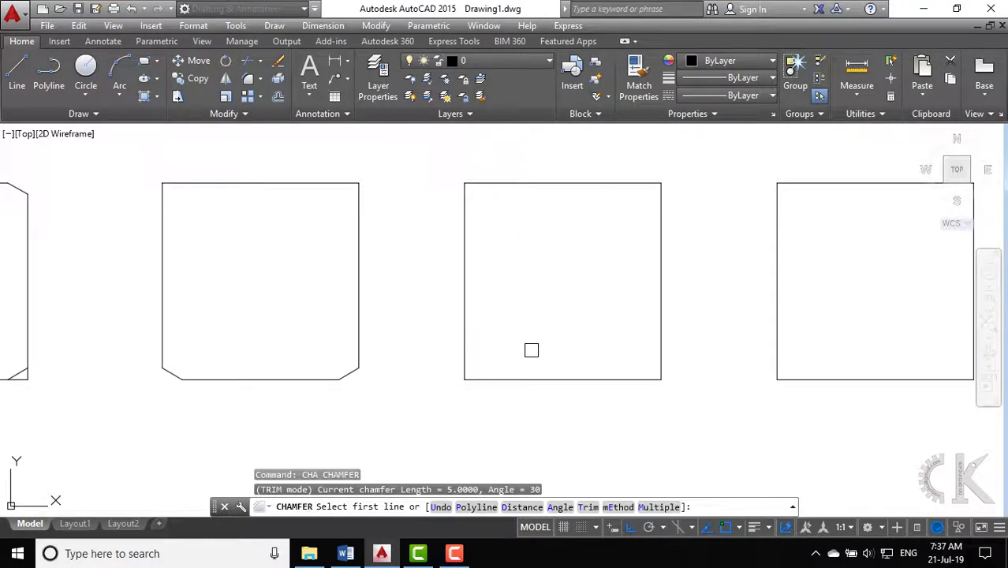
{"action": "left_click", "coordinate": [478, 510]}
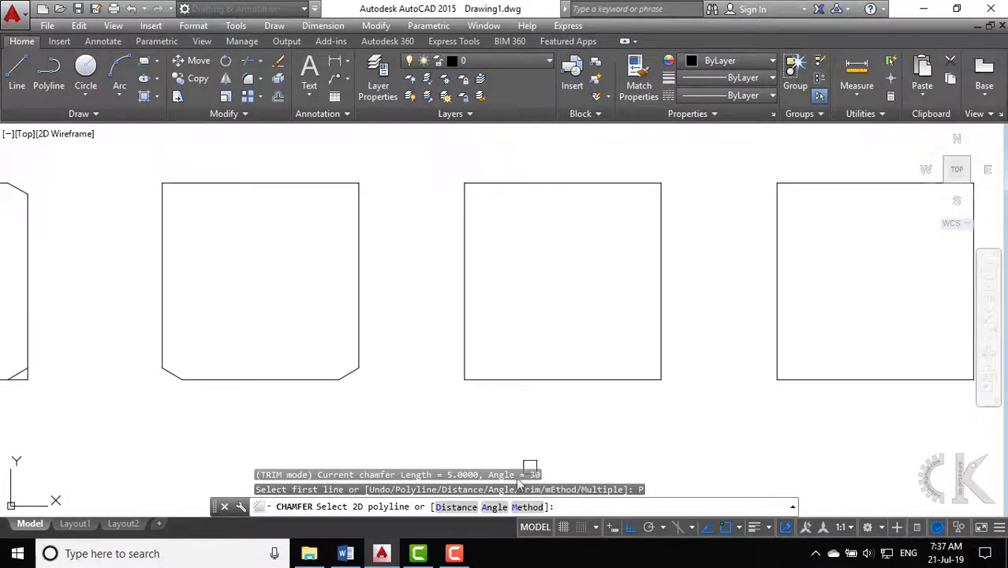
{"action": "left_click", "coordinate": [445, 510]}
{"action": "type", "text": "5"}
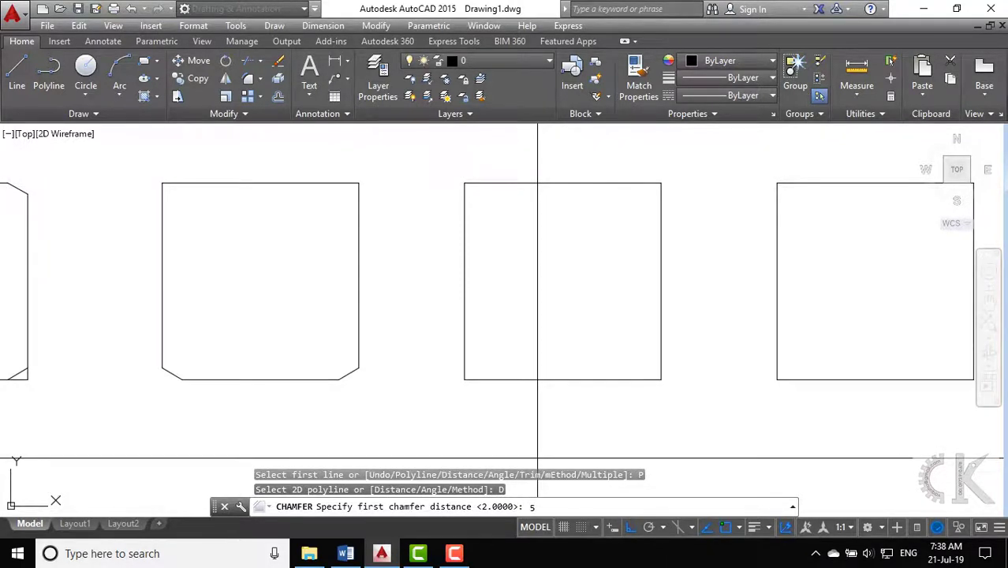
{"action": "key", "text": "Return"}
{"action": "type", "text": "5"}
{"action": "key", "text": "Return"}
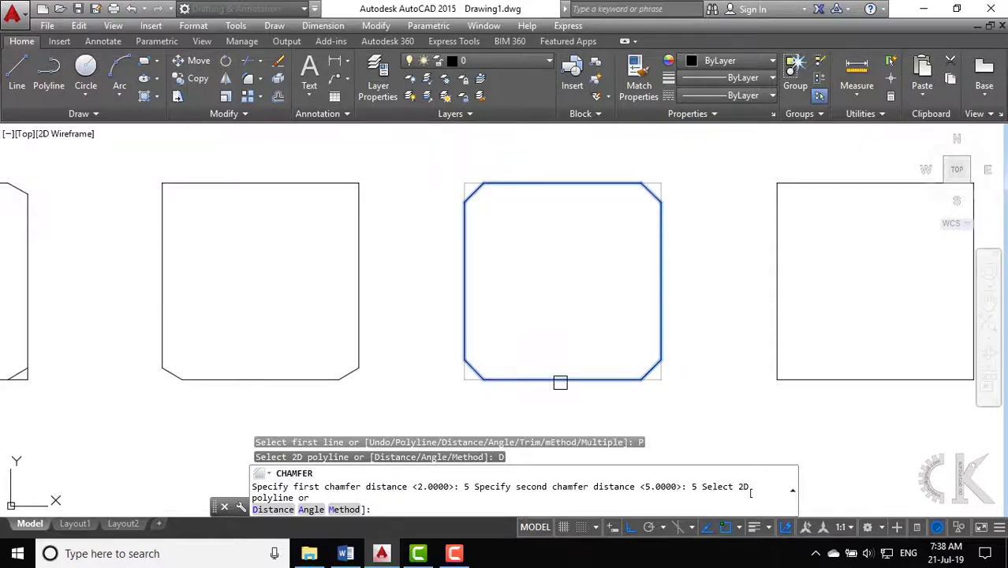
{"action": "left_click", "coordinate": [559, 382]}
{"action": "middle_click_drag", "start_coordinate": [609, 421], "coordinate": [473, 421]}
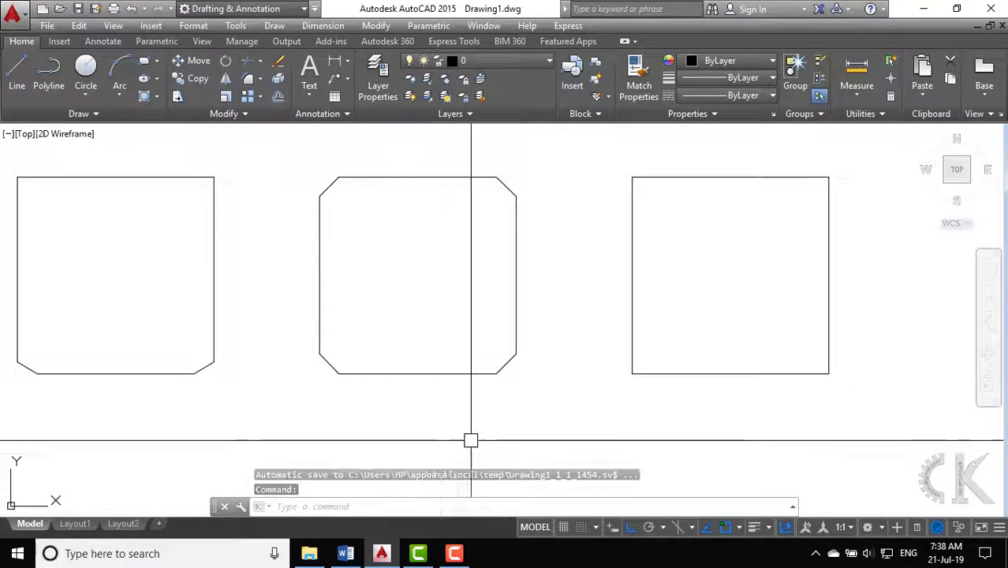
Apply the same 5×5 Polyline chamfer to every corner of the right-hand square.
{"action": "key", "text": "Return"}
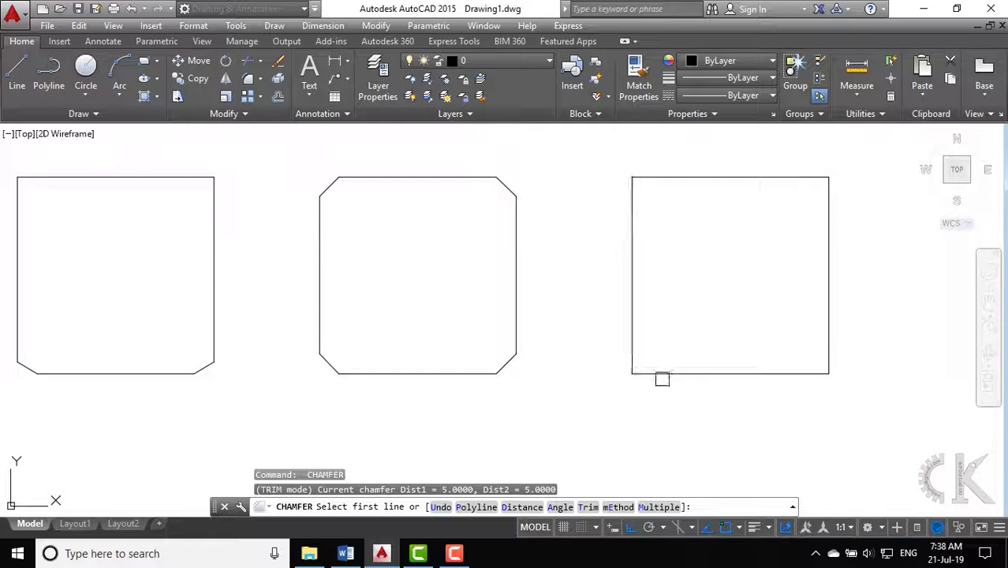
{"action": "left_click", "coordinate": [489, 508]}
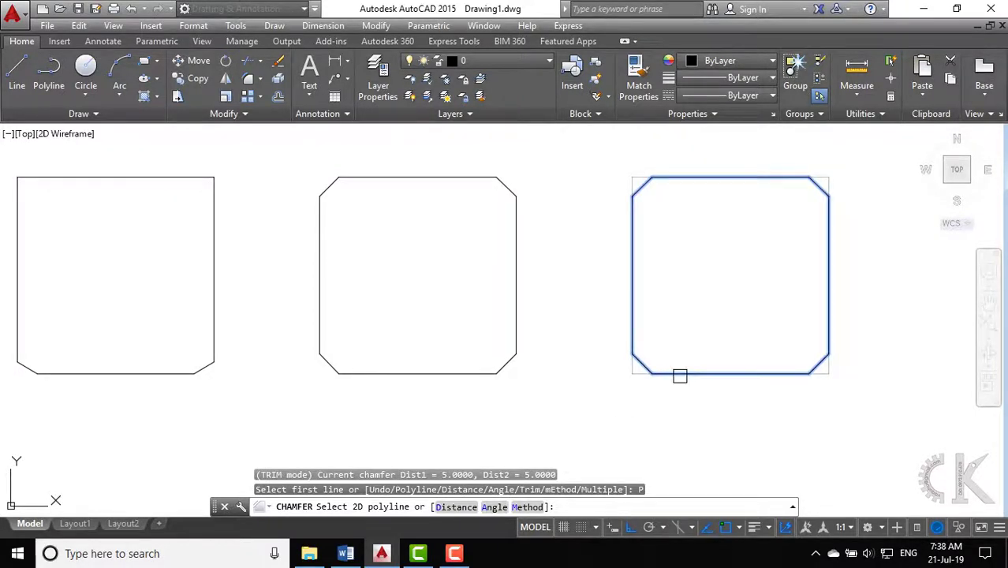
{"action": "left_click", "coordinate": [680, 376]}
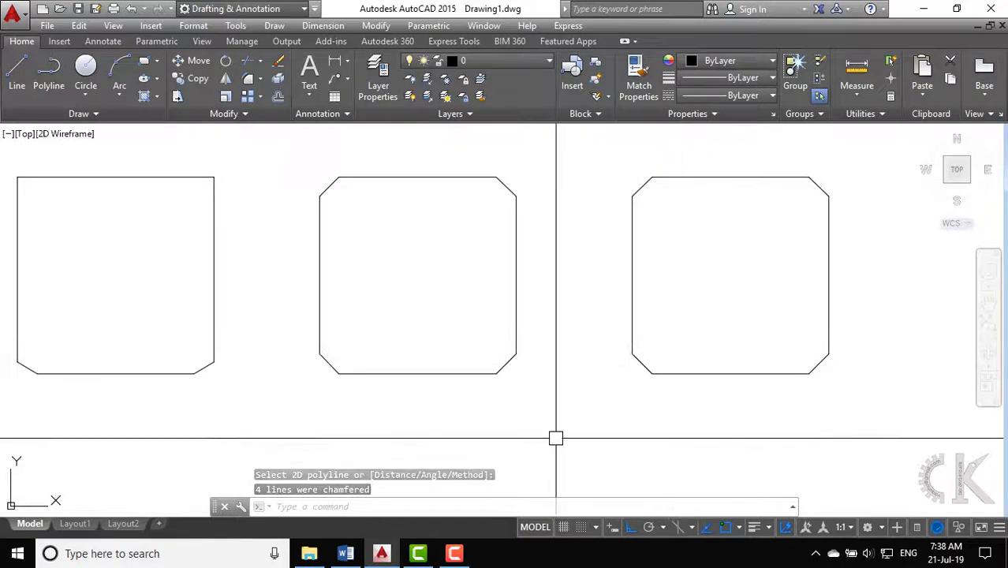
{"action": "left_click", "coordinate": [347, 554]}
Scroll Word to Hình 6.9 and 6.10 with their 120×90 dimensions, then return to AutoCAD.
{"action": "scroll", "coordinate": [484, 410], "scroll_direction": "down", "scroll_amount": 3}
{"action": "scroll", "coordinate": [486, 412], "scroll_direction": "down", "scroll_amount": 1}
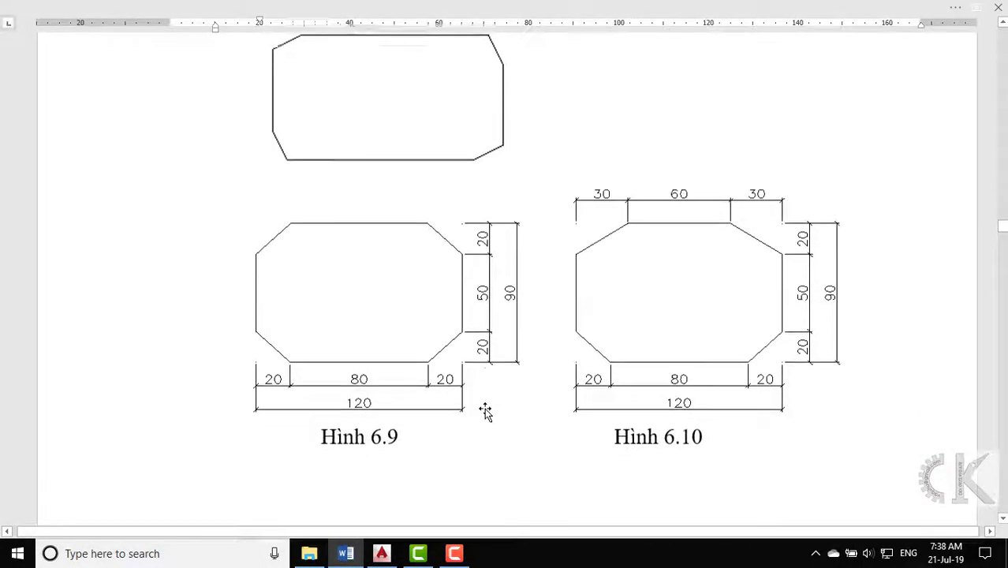
{"action": "scroll", "coordinate": [484, 407], "scroll_direction": "down", "scroll_amount": 2}
{"action": "scroll", "coordinate": [484, 405], "scroll_direction": "up", "scroll_amount": 2}
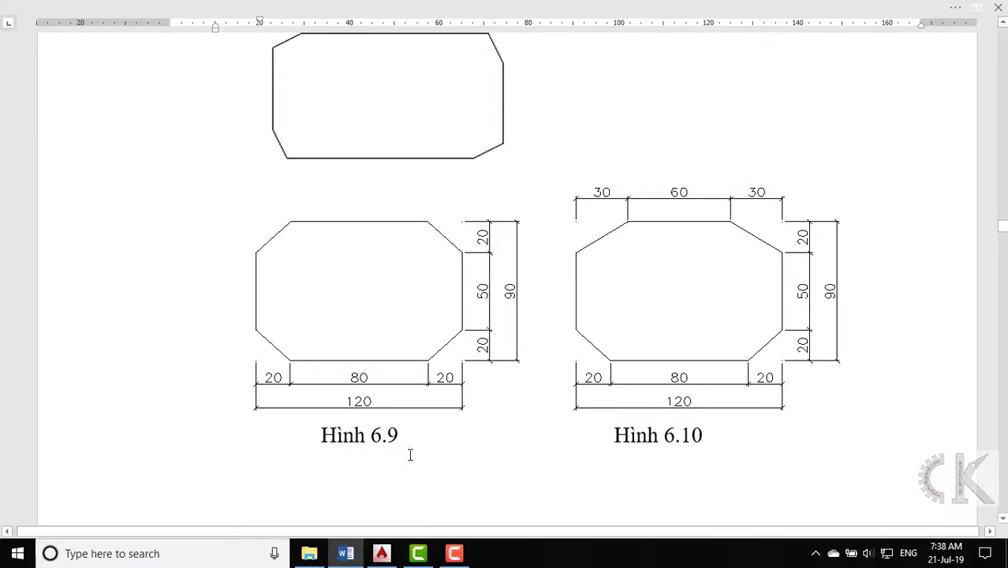
{"action": "left_click", "coordinate": [381, 553]}
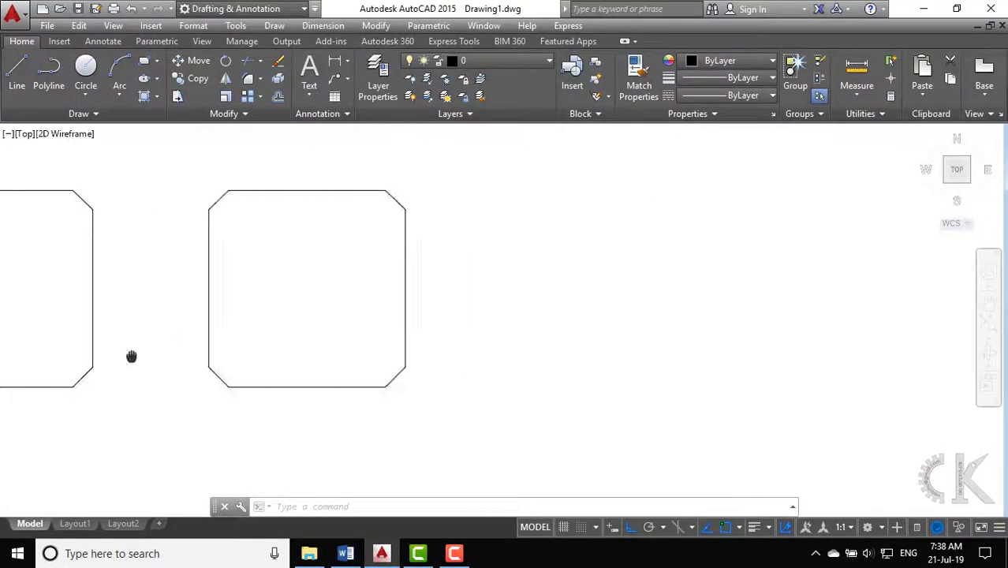
Draw a 120×90 rectangle with REC beside the chamfered squares and start CHAMFER.
{"action": "type", "text": "rec"}
{"action": "key", "text": "Return"}
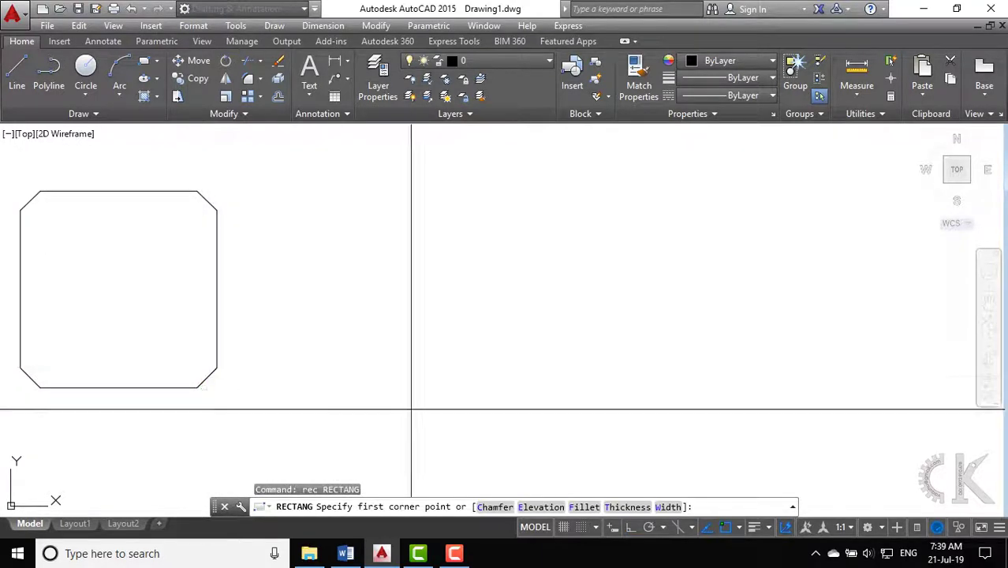
{"action": "left_click", "coordinate": [341, 401]}
{"action": "type", "text": "@120,90"}
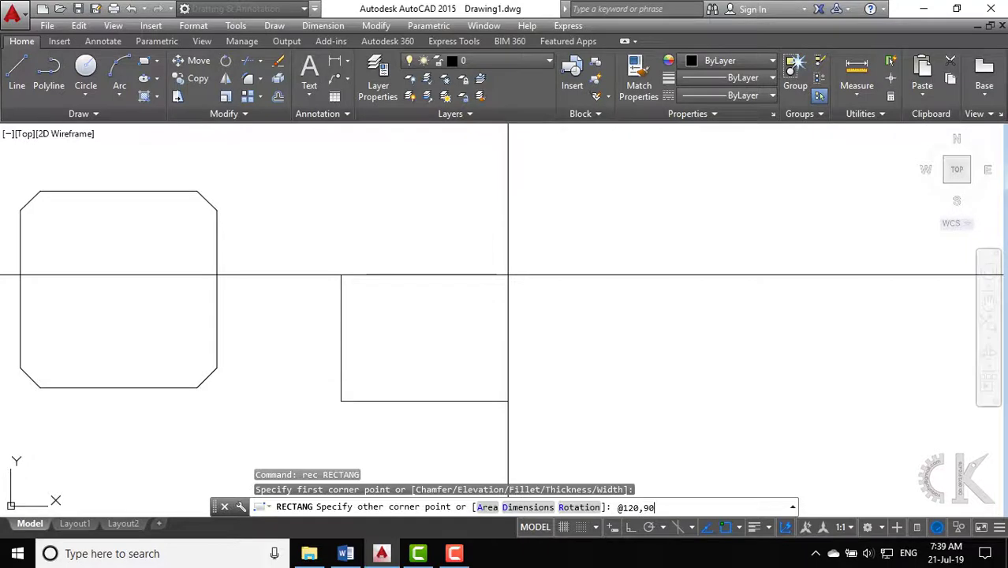
{"action": "key", "text": "Return"}
{"action": "scroll", "coordinate": [507, 275], "scroll_direction": "down", "scroll_amount": 2}
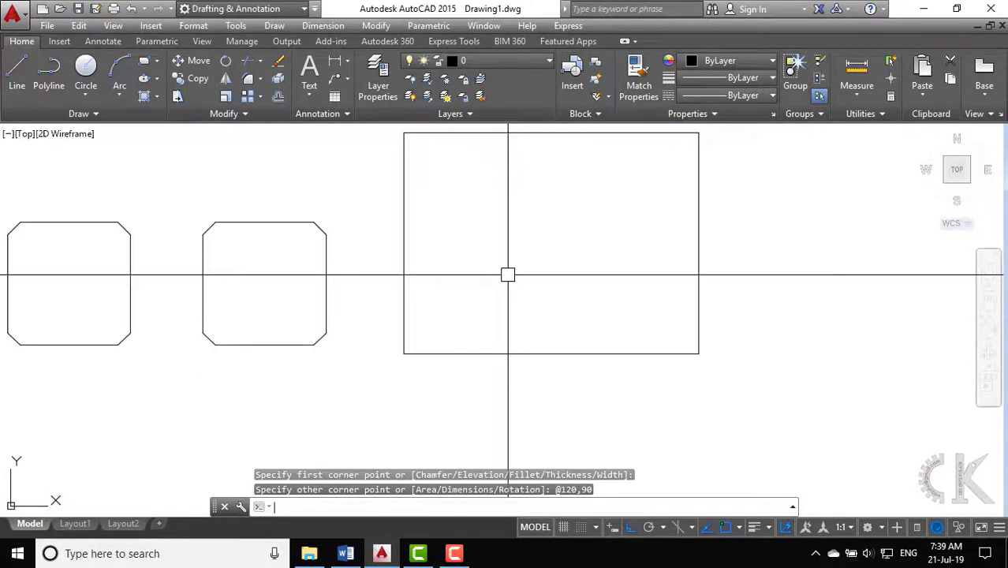
{"action": "middle_click_drag", "start_coordinate": [507, 275], "coordinate": [472, 352]}
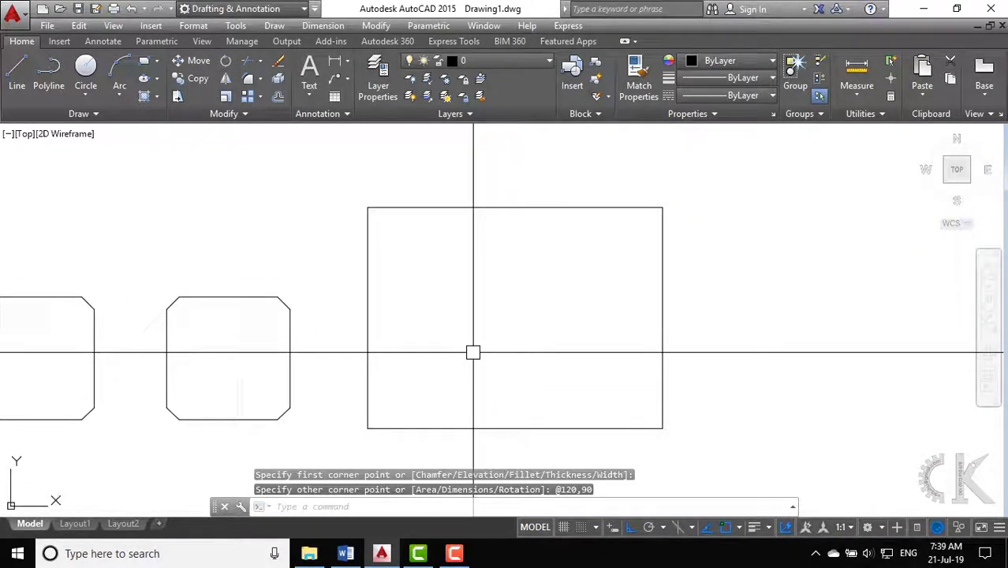
{"action": "type", "text": "cha"}
{"action": "key", "text": "Return"}
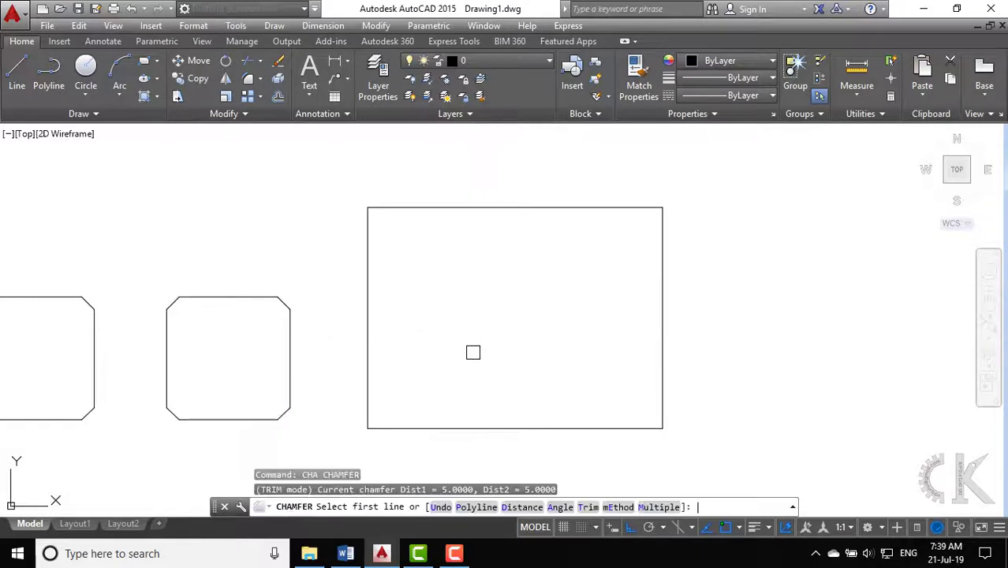
Set chamfer distances to 20 and 20 and cut the lower-left and lower-right corners.
{"action": "left_click", "coordinate": [507, 509]}
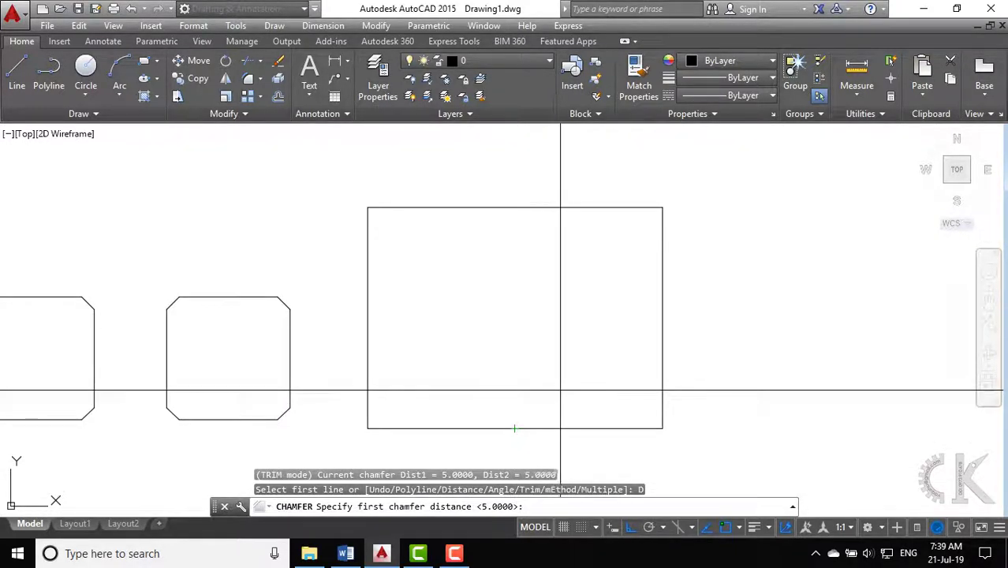
{"action": "type", "text": "20"}
{"action": "key", "text": "Return"}
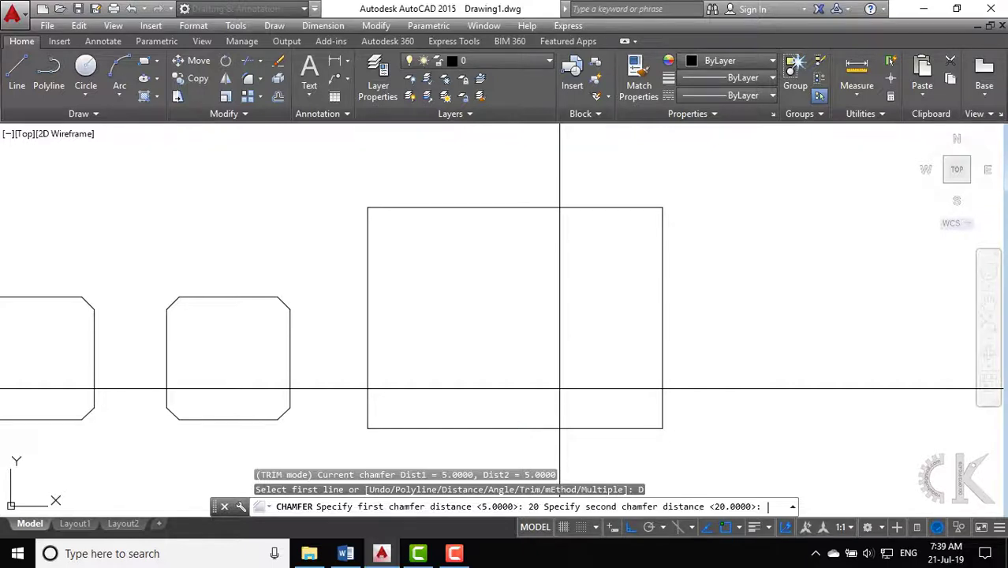
{"action": "key", "text": "Return"}
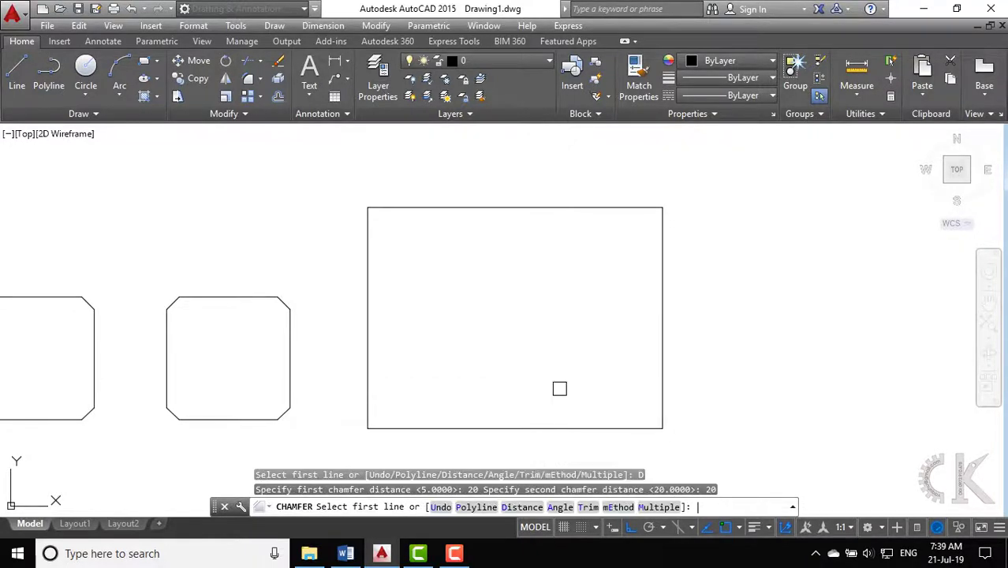
{"action": "left_click", "coordinate": [429, 430]}
{"action": "left_click", "coordinate": [368, 391]}
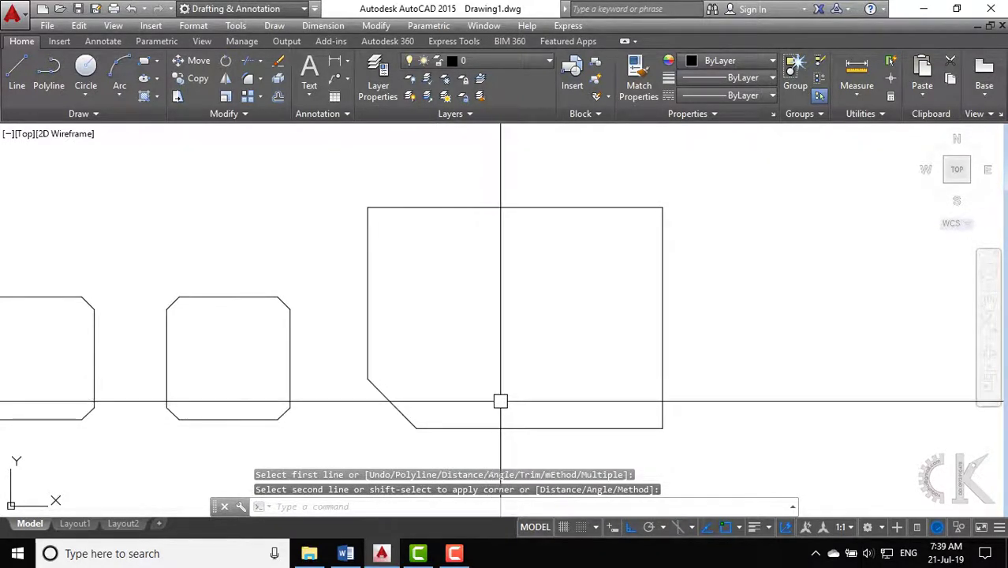
{"action": "key", "text": "Return"}
{"action": "left_click", "coordinate": [557, 428]}
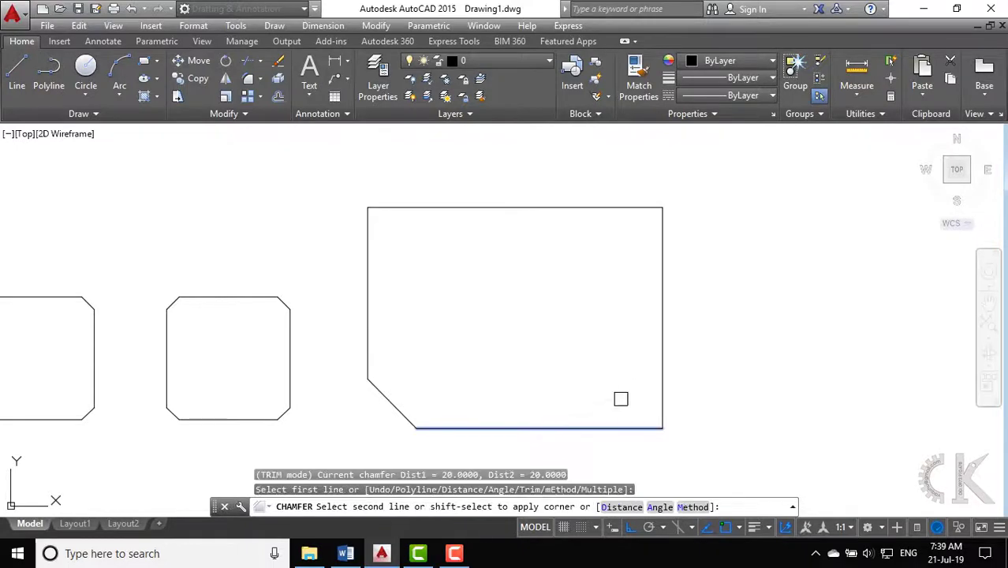
{"action": "left_click", "coordinate": [662, 369]}
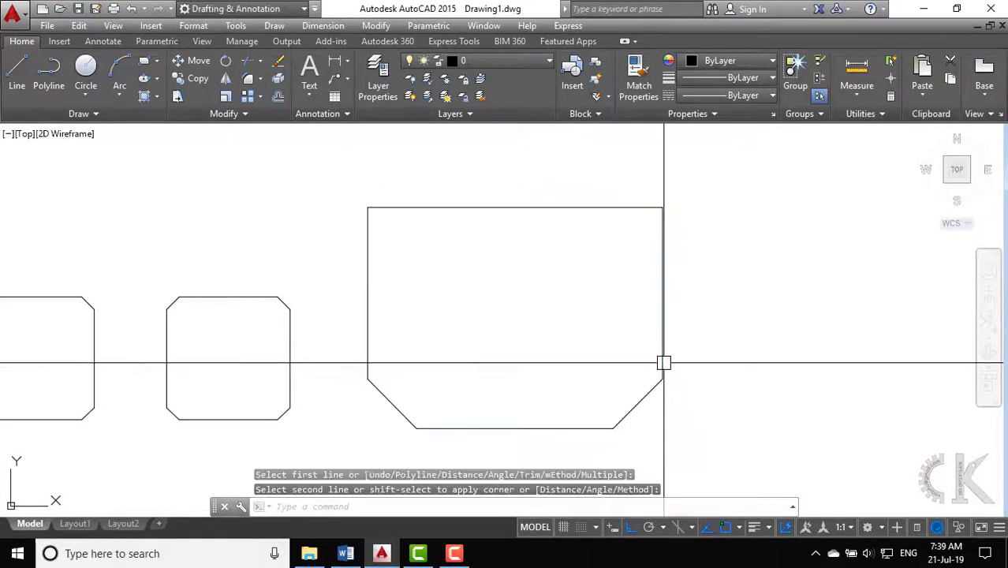
Cut the top-right and top-left corners 20×20, checking the Word figures before and after.
{"action": "left_click", "coordinate": [347, 554]}
{"action": "left_click", "coordinate": [382, 554]}
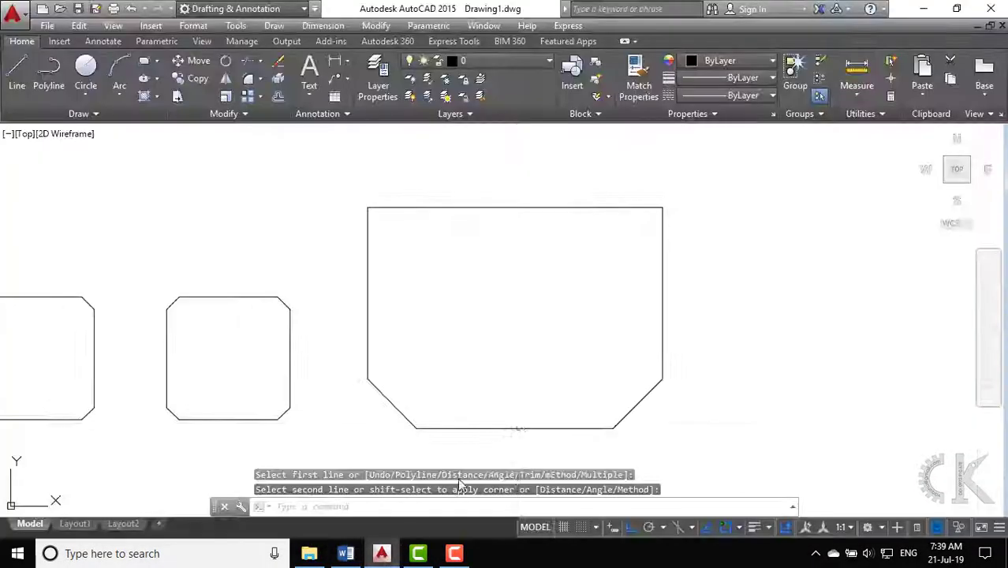
{"action": "key", "text": "Return"}
{"action": "left_click", "coordinate": [662, 241]}
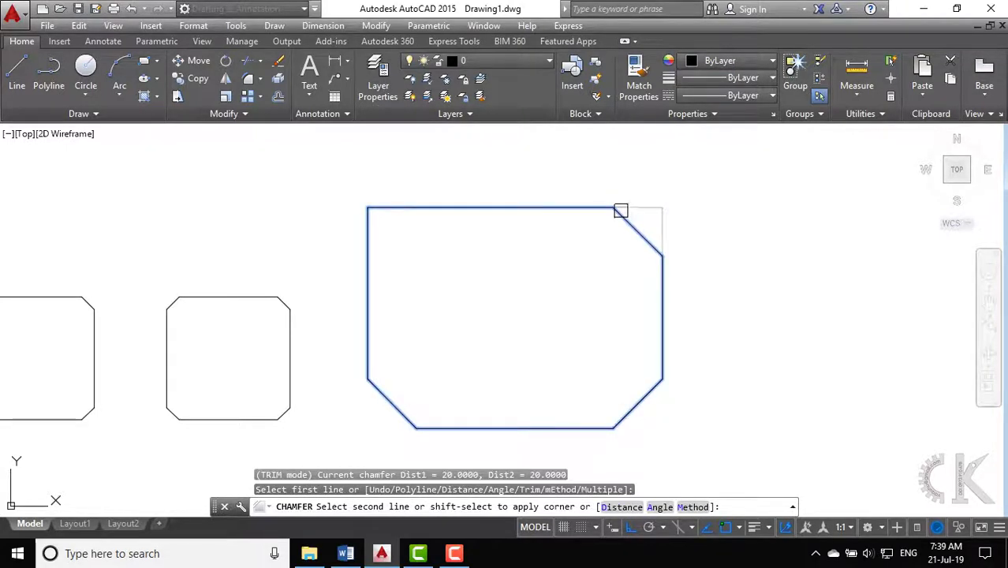
{"action": "left_click", "coordinate": [620, 208]}
{"action": "key", "text": "Return"}
{"action": "left_click", "coordinate": [367, 251]}
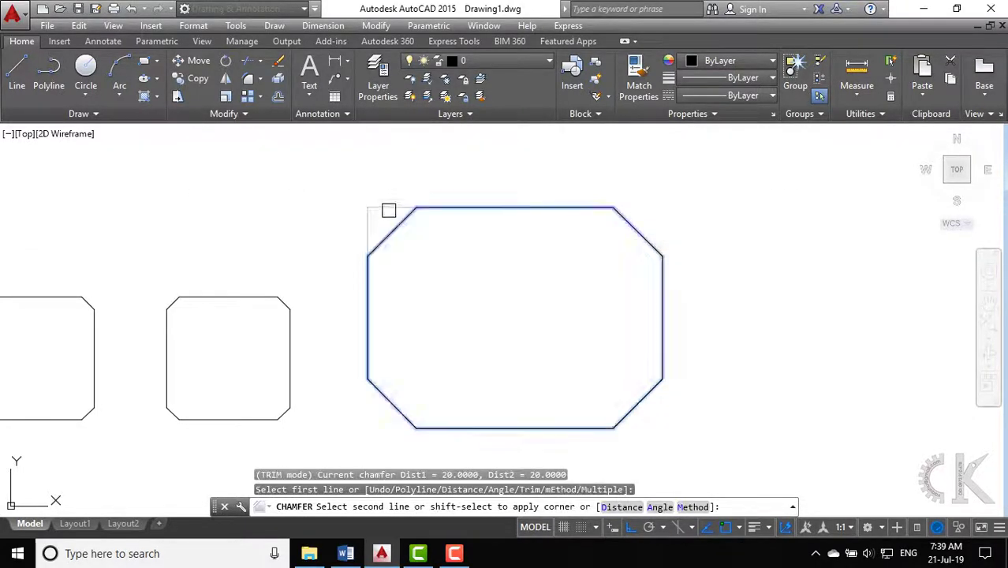
{"action": "left_click", "coordinate": [388, 210]}
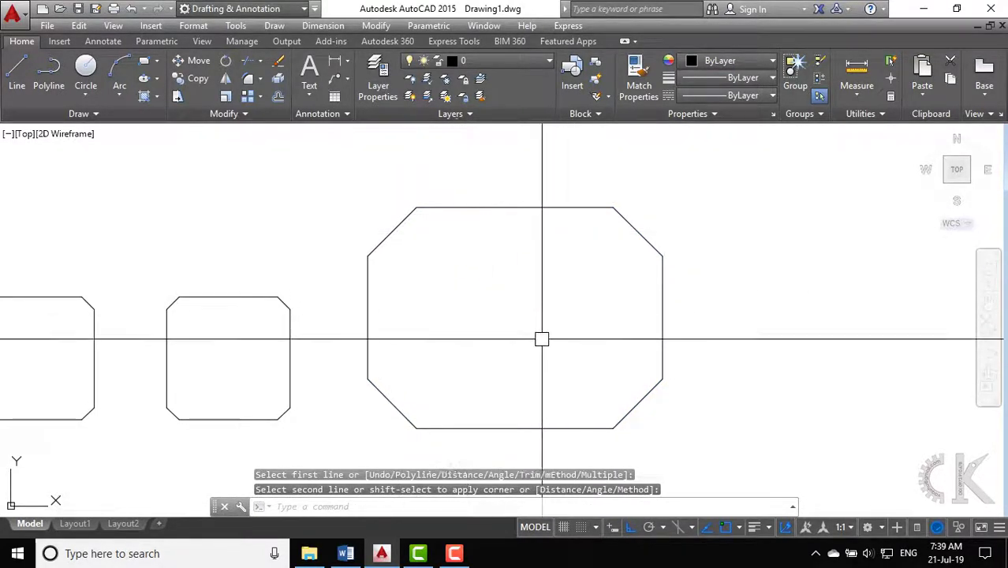
{"action": "left_click", "coordinate": [345, 553]}
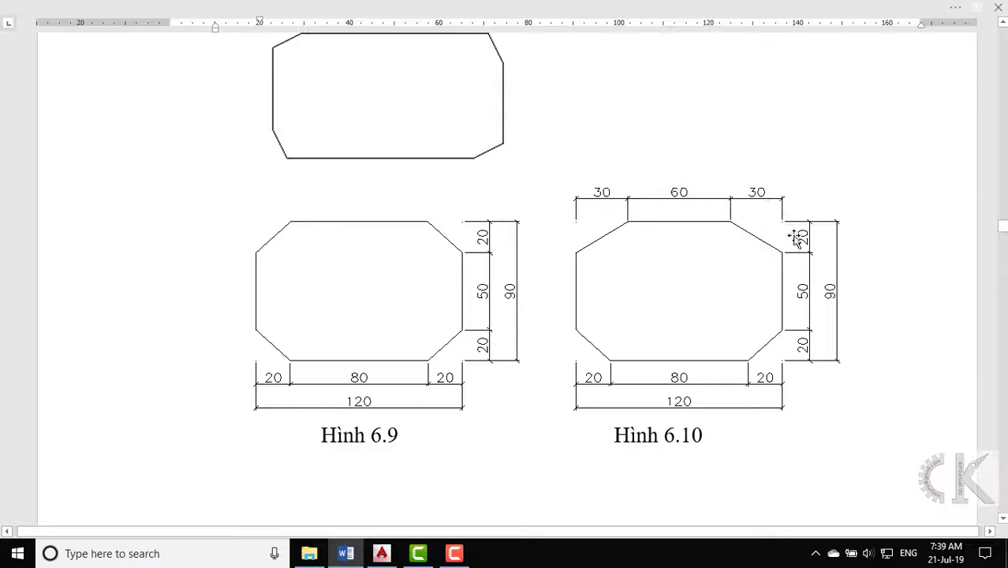
{"action": "left_click", "coordinate": [381, 553]}
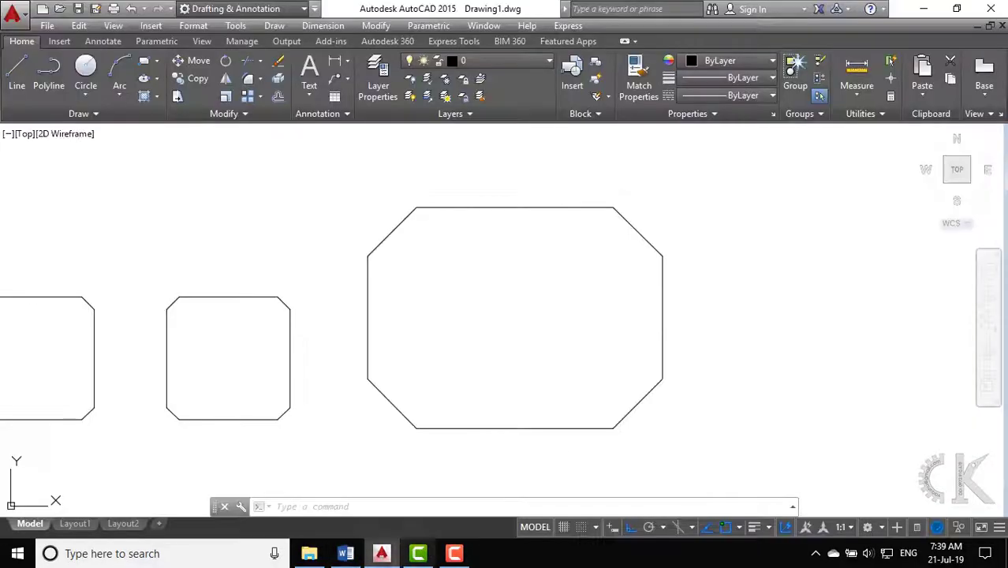
{"action": "middle_click_drag", "start_coordinate": [652, 376], "coordinate": [250, 372]}
{"action": "type", "text": "rec"}
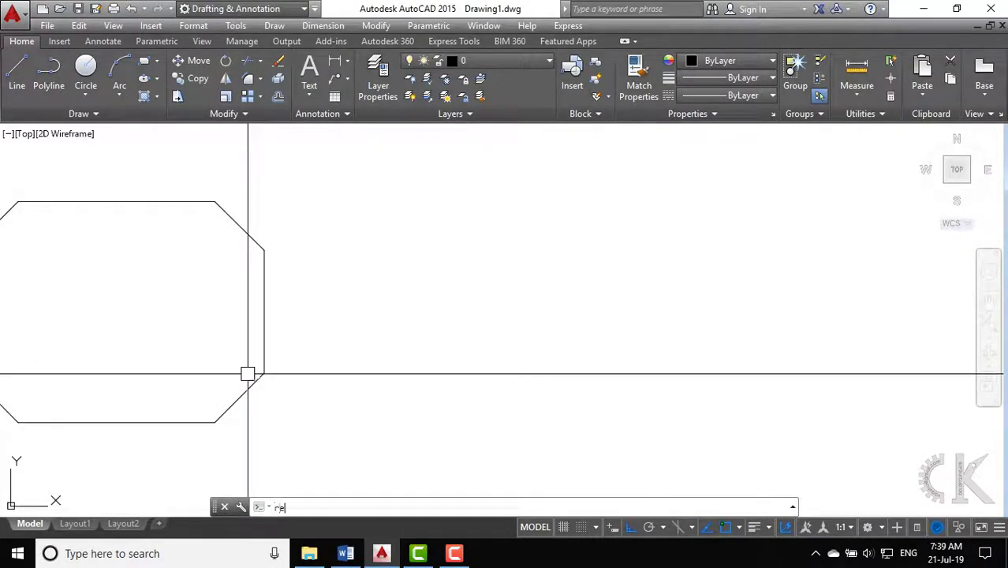
{"action": "key", "text": "Return"}
{"action": "left_click", "coordinate": [363, 436]}
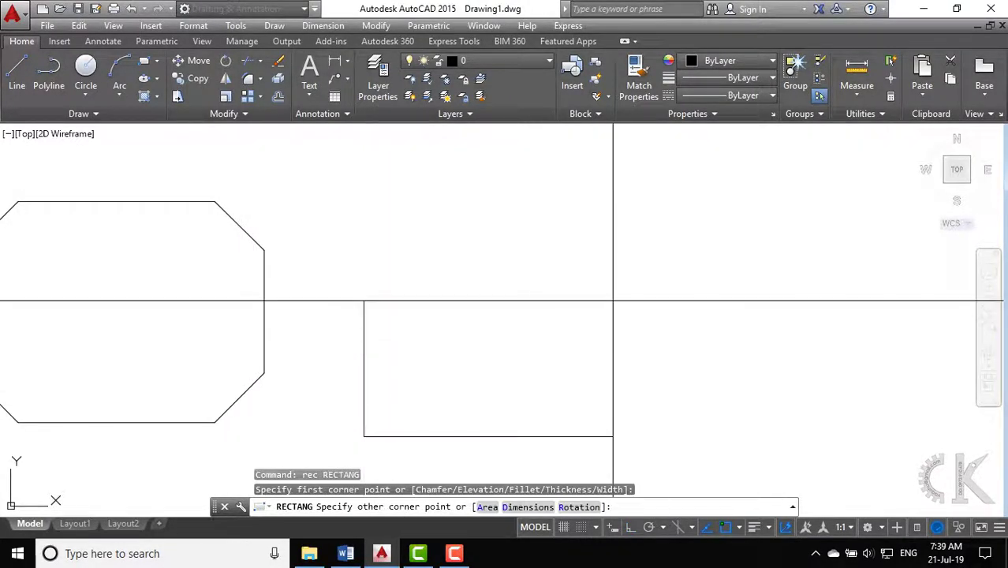
{"action": "key", "text": "F8"}
{"action": "type", "text": "@120,9"}
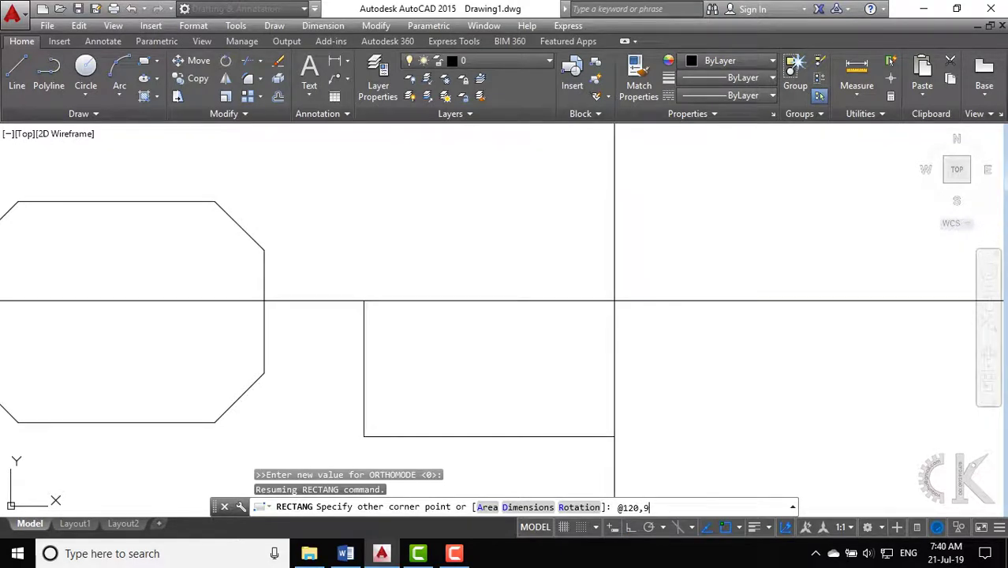
{"action": "type", "text": "0"}
{"action": "key", "text": "Return"}
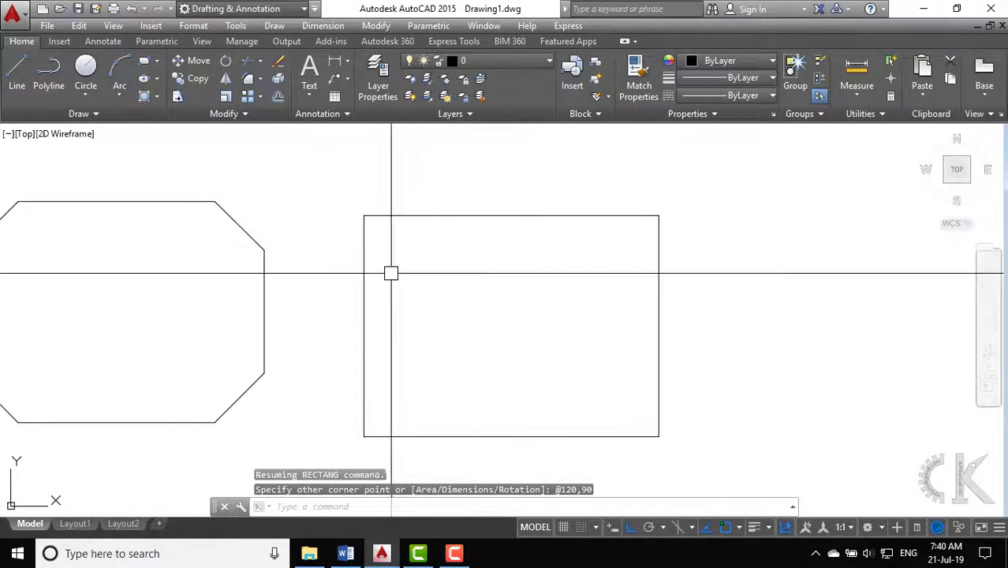
Chamfer the new rectangle's lower-left and lower-right corners with 20 and 20 distances.
{"action": "left_click", "coordinate": [261, 79]}
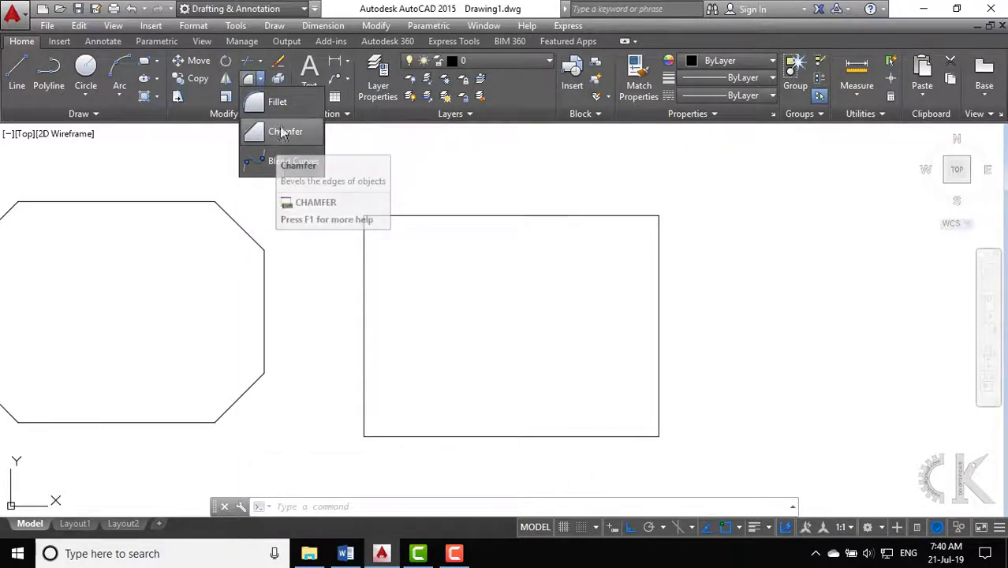
{"action": "left_click", "coordinate": [261, 80]}
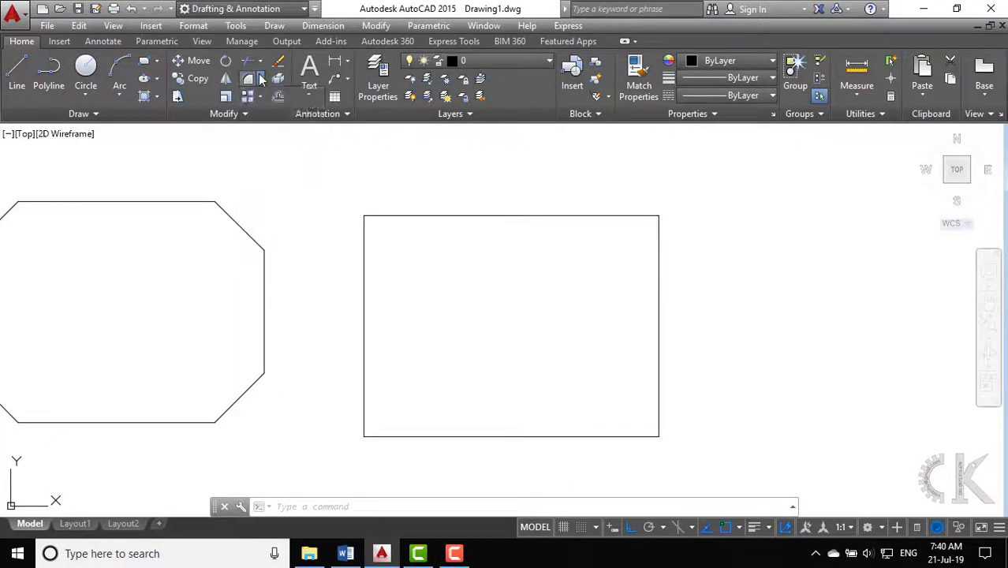
{"action": "left_click", "coordinate": [261, 79]}
{"action": "left_click", "coordinate": [270, 134]}
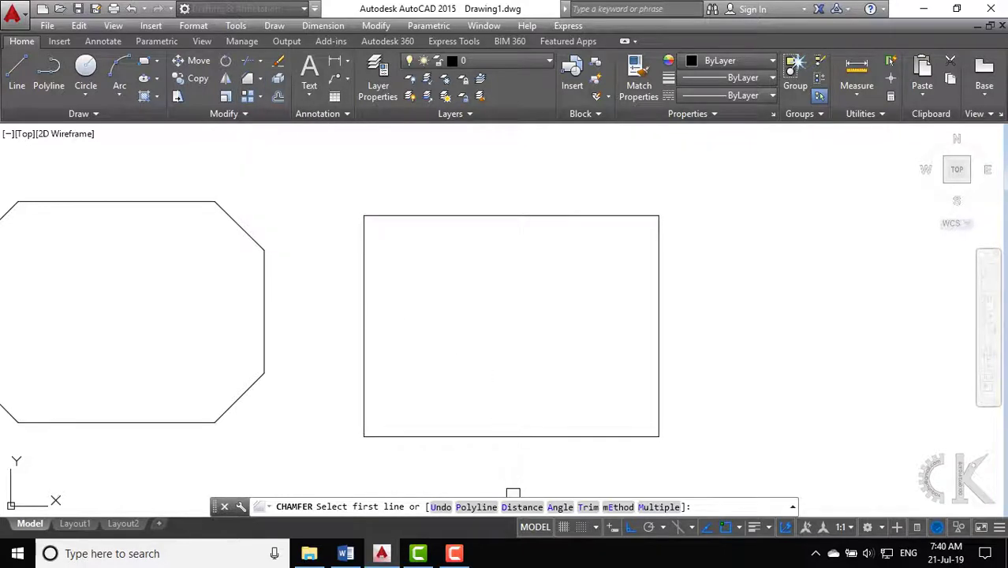
{"action": "left_click", "coordinate": [514, 506]}
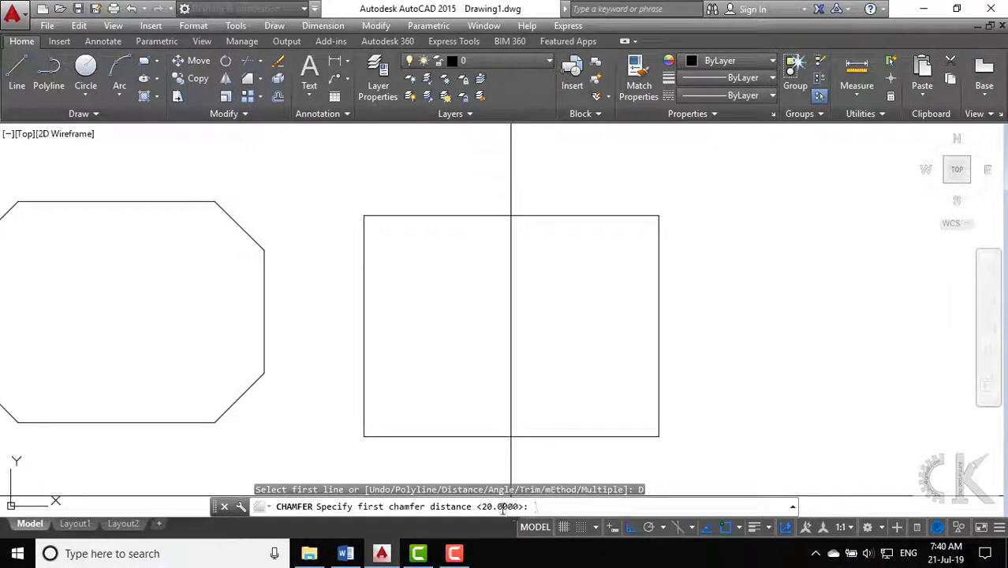
{"action": "key", "text": "Return"}
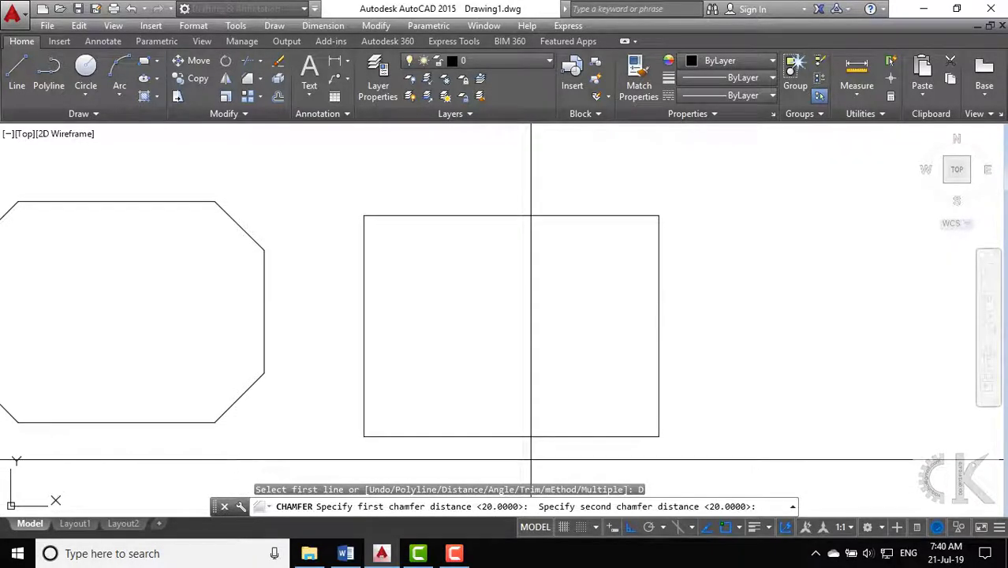
{"action": "key", "text": "Return"}
{"action": "left_click", "coordinate": [475, 436]}
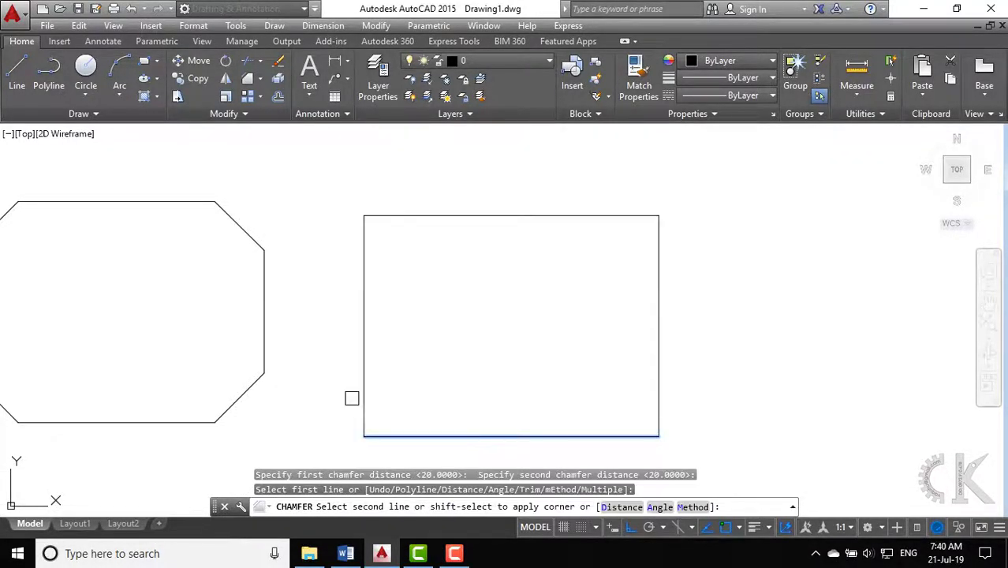
{"action": "left_click", "coordinate": [361, 383]}
{"action": "key", "text": "Return"}
{"action": "left_click", "coordinate": [550, 435]}
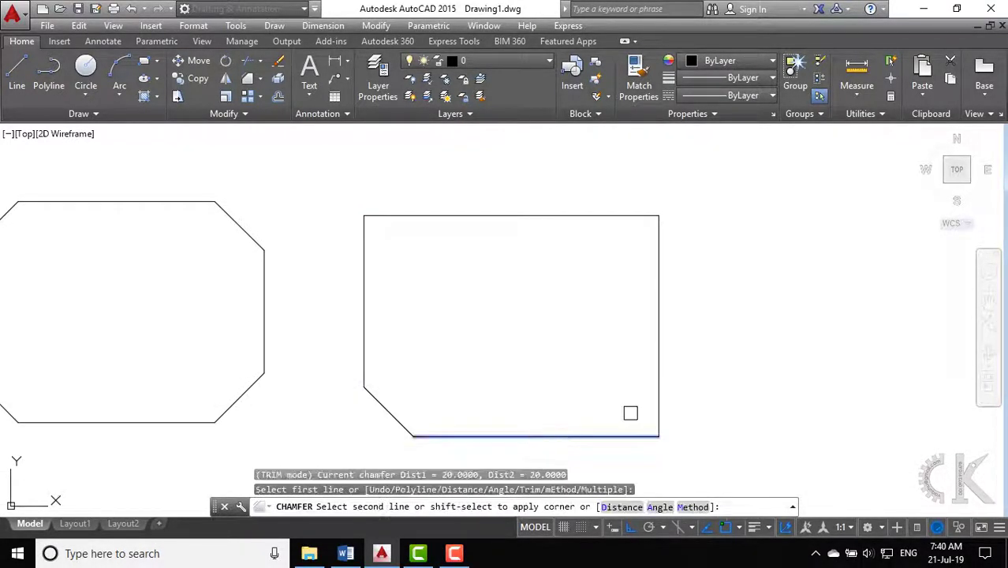
{"action": "left_click", "coordinate": [659, 385]}
Chamfer both top corners with distances 20 on the side and 30 along the top.
{"action": "key", "text": "Return"}
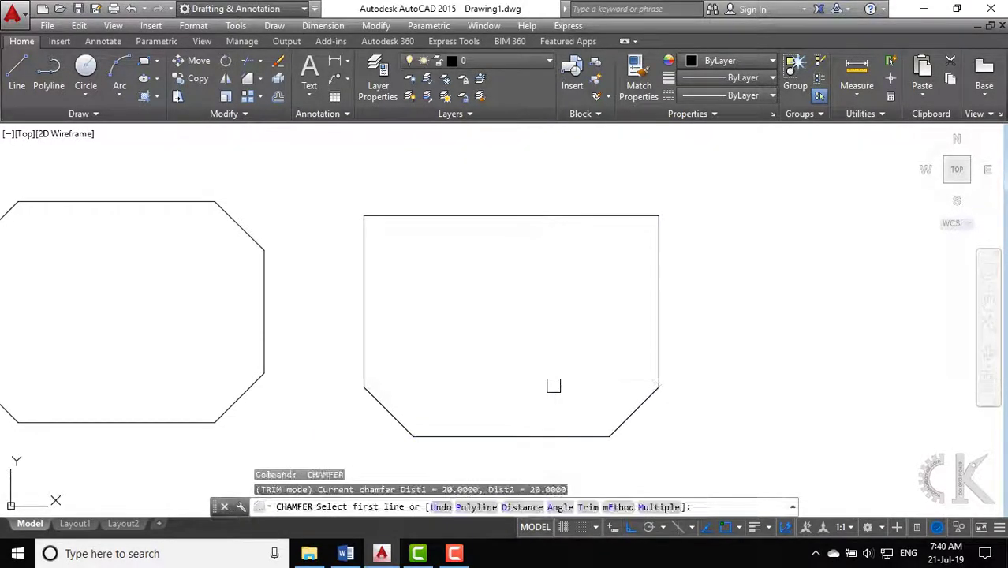
{"action": "left_click", "coordinate": [522, 506]}
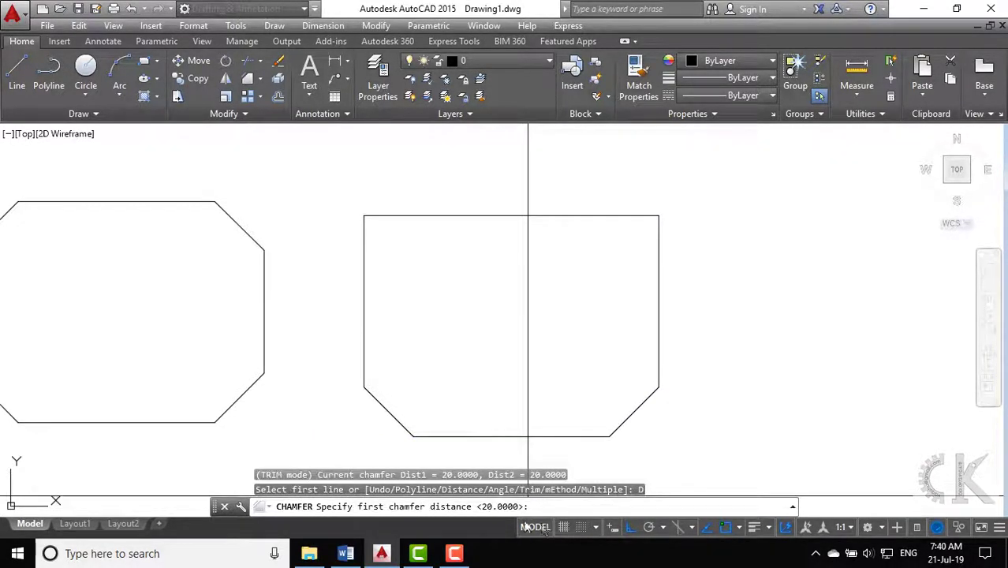
{"action": "key", "text": "Return"}
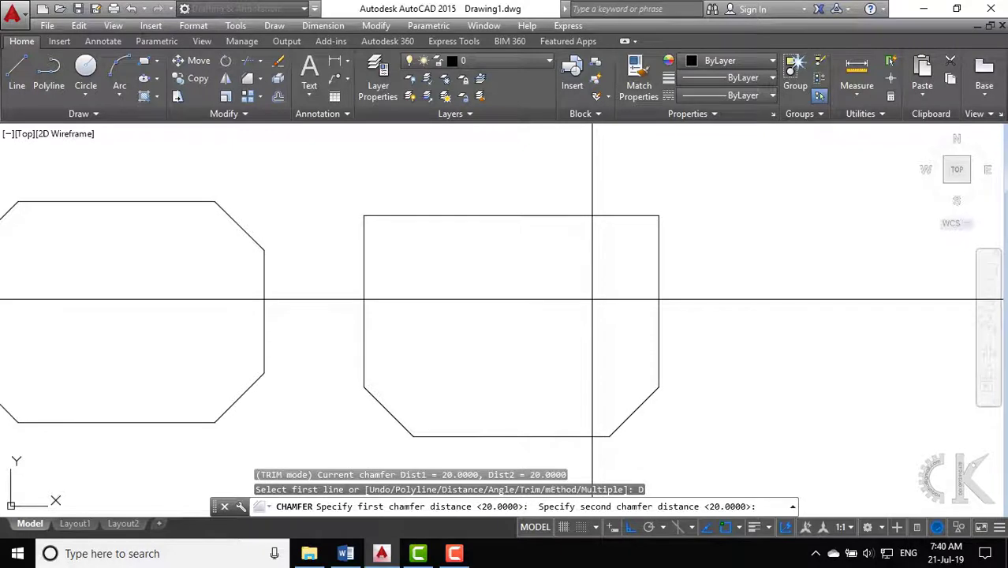
{"action": "type", "text": "30"}
{"action": "key", "text": "Return"}
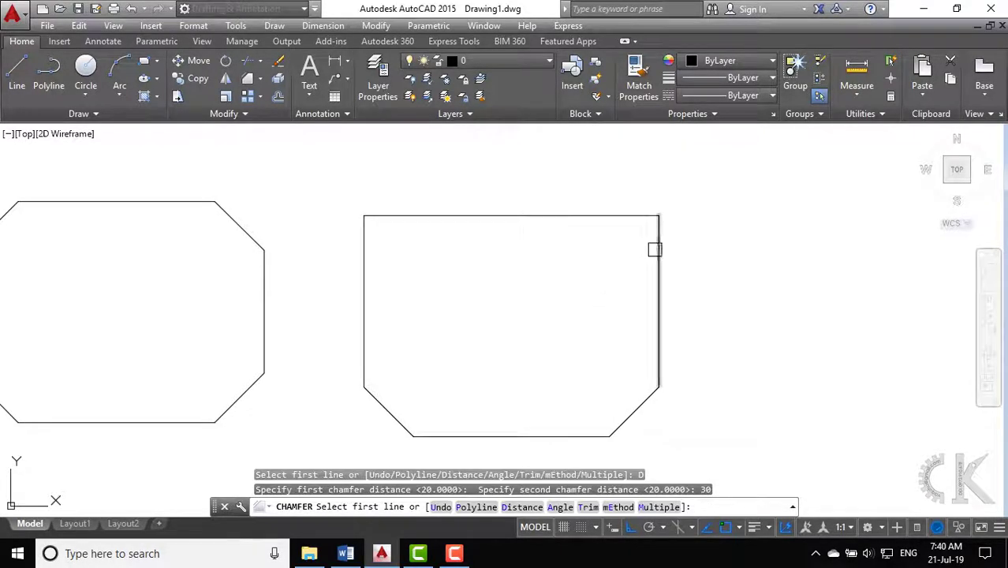
{"action": "left_click", "coordinate": [657, 247]}
{"action": "left_click", "coordinate": [627, 216]}
{"action": "key", "text": "Return"}
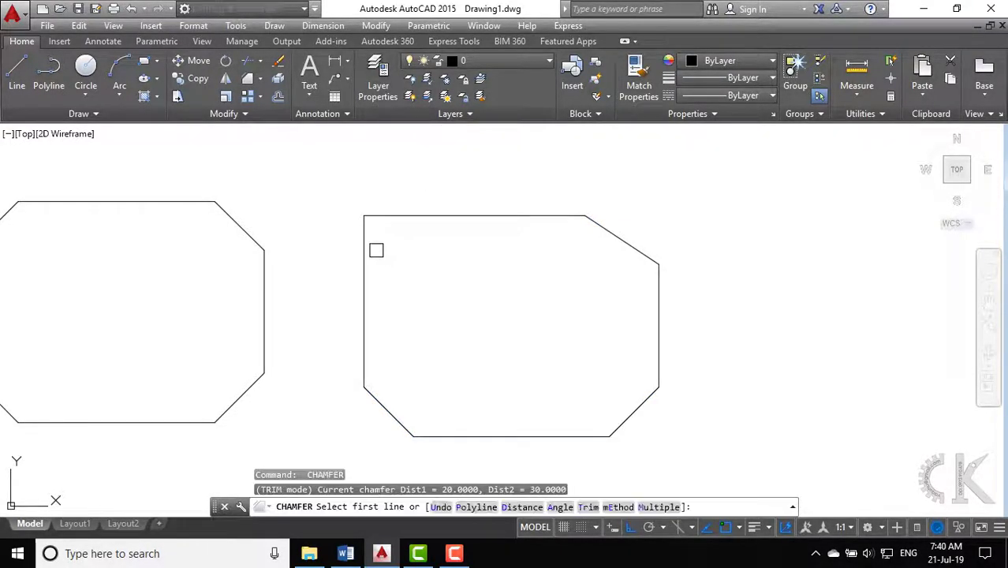
{"action": "left_click", "coordinate": [366, 247]}
{"action": "left_click", "coordinate": [412, 216]}
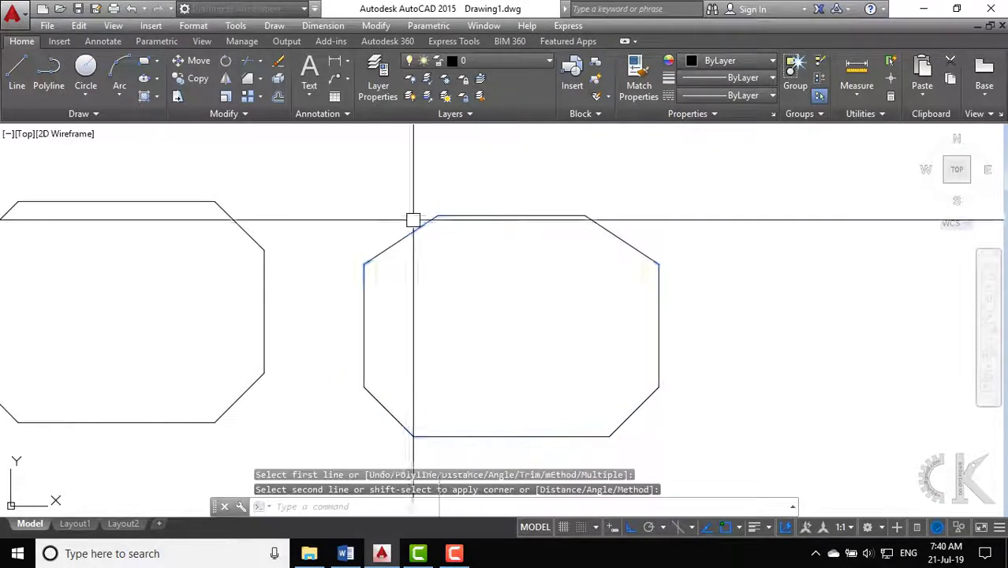
Switch to Word to compare figures 6.9 and 6.10 with the octagons.
{"action": "key", "text": "alt+Tab"}
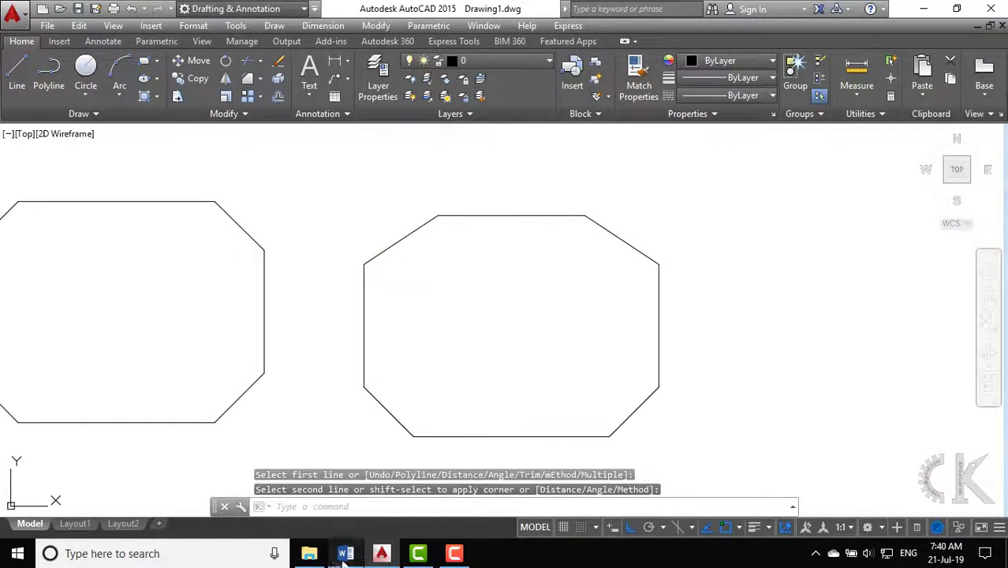